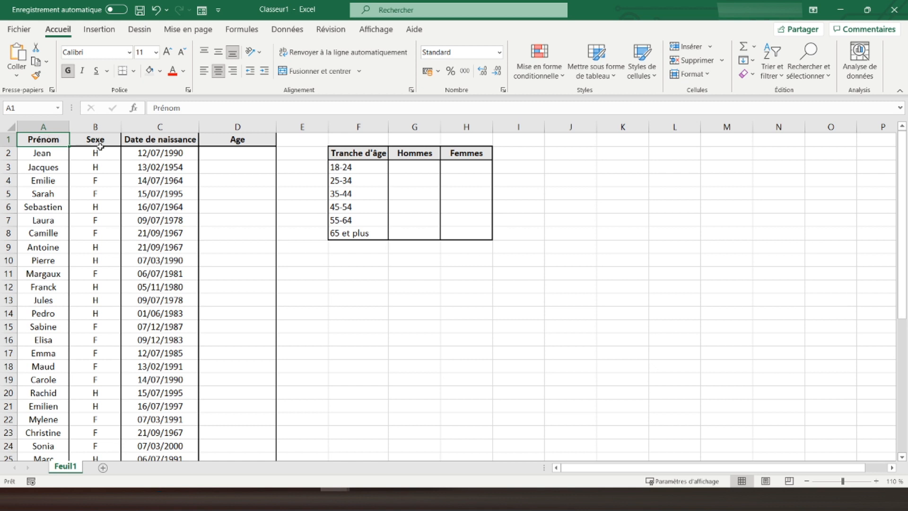
# Step: Enter =DATEDIF(C2;AUJOURDHUI();"y") in D2 to calculate the age in years from the birth date
pyautogui.click(137, 140)
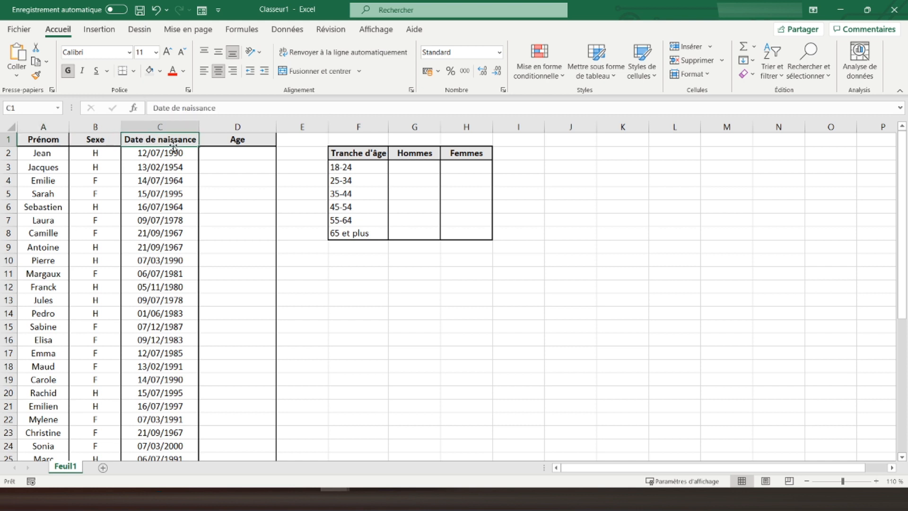
pyautogui.click(235, 153)
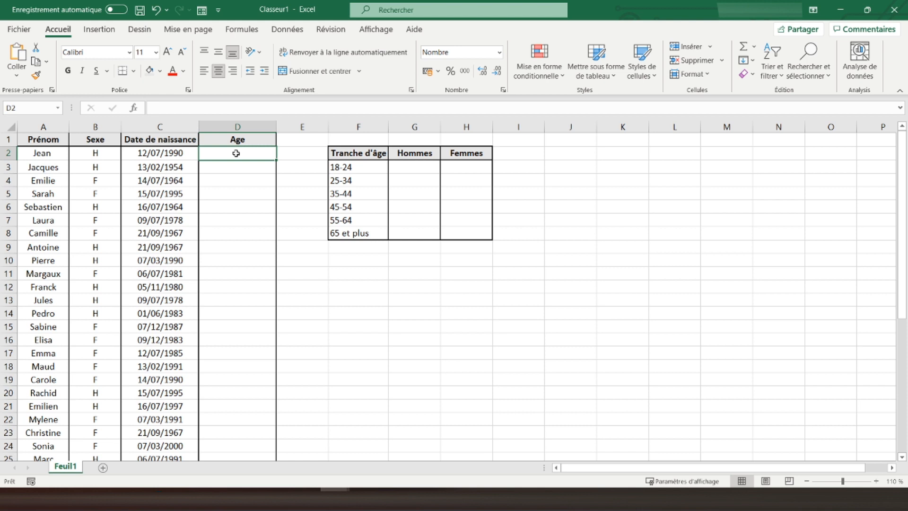
pyautogui.write('=d')
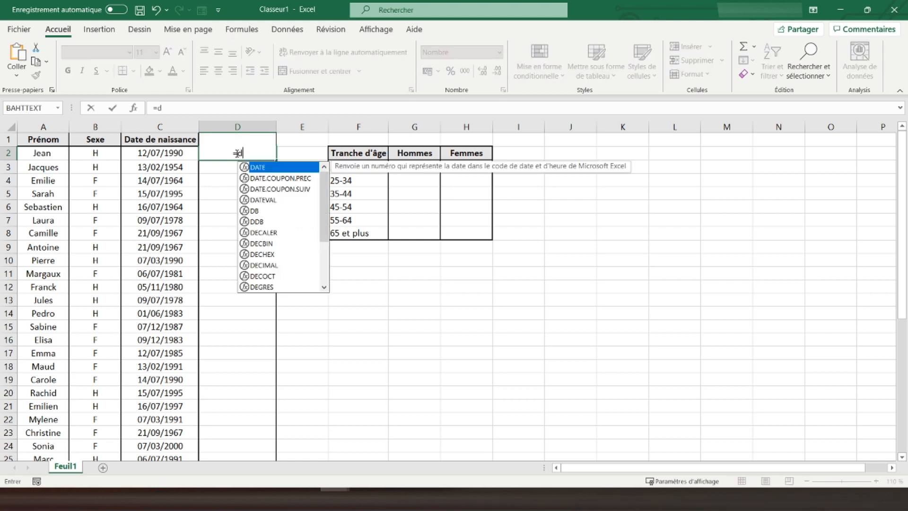
pyautogui.write('atedif')
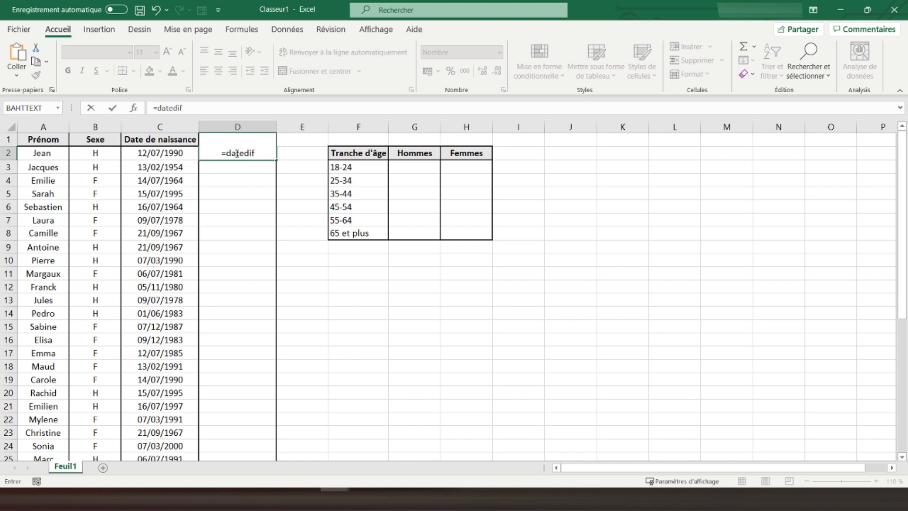
pyautogui.write('(')
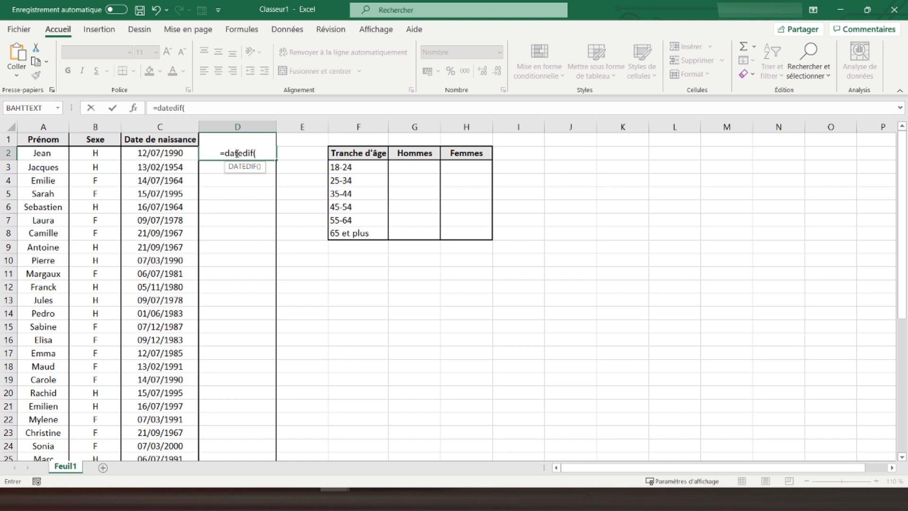
pyautogui.click(151, 155)
pyautogui.write(';')
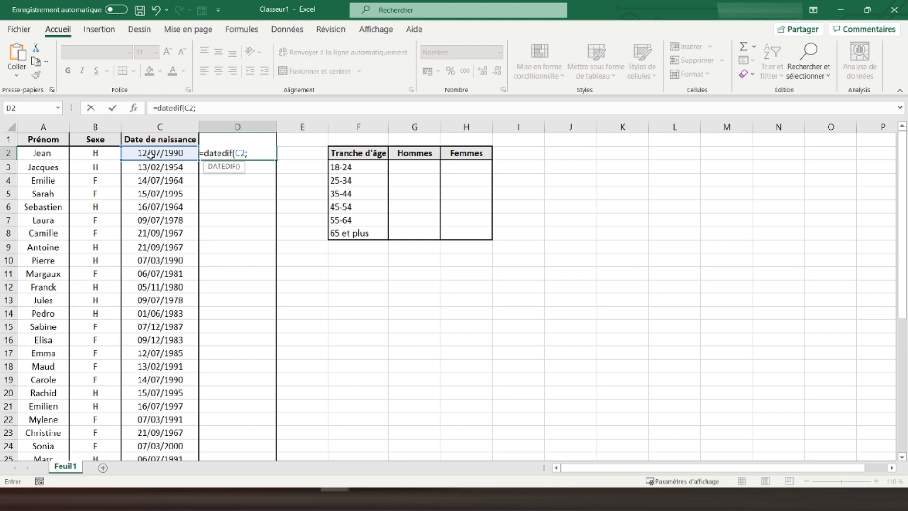
pyautogui.write('aujourd')
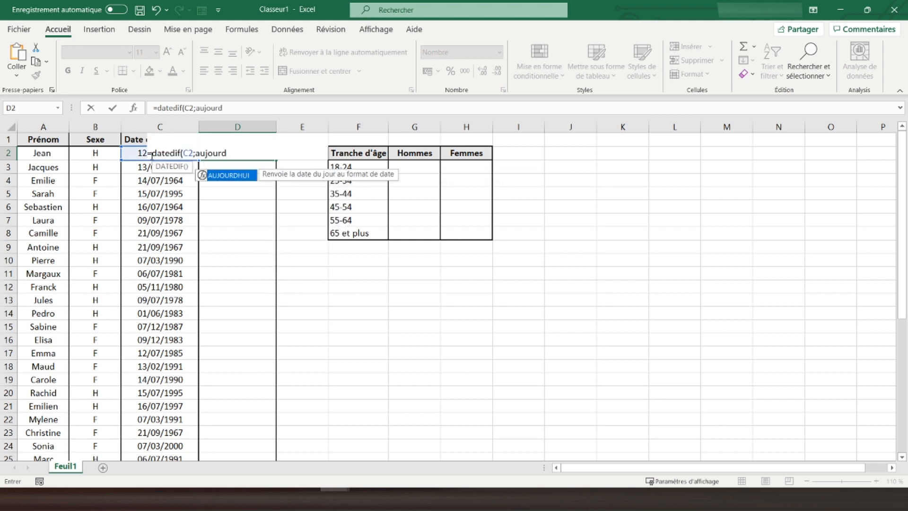
pyautogui.doubleClick(215, 176)
pyautogui.write(')')
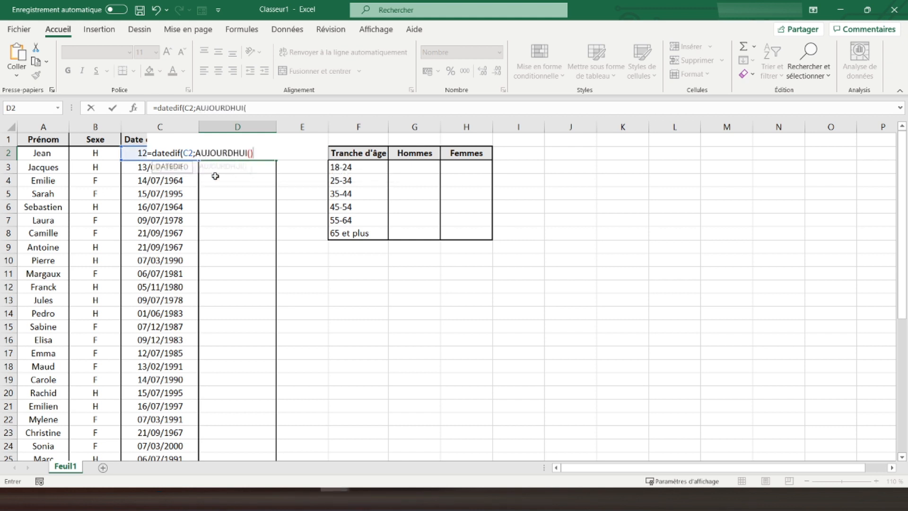
pyautogui.write(';"y')
pyautogui.write(')')
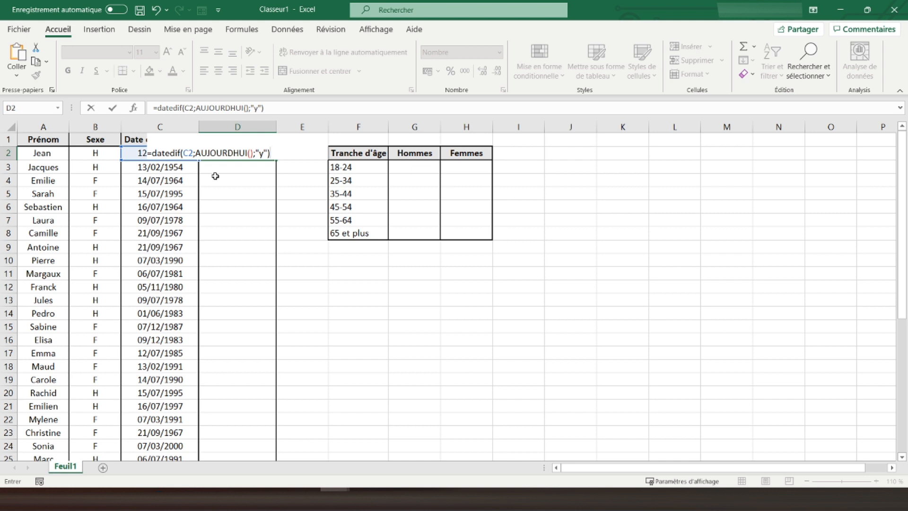
pyautogui.press('Return')
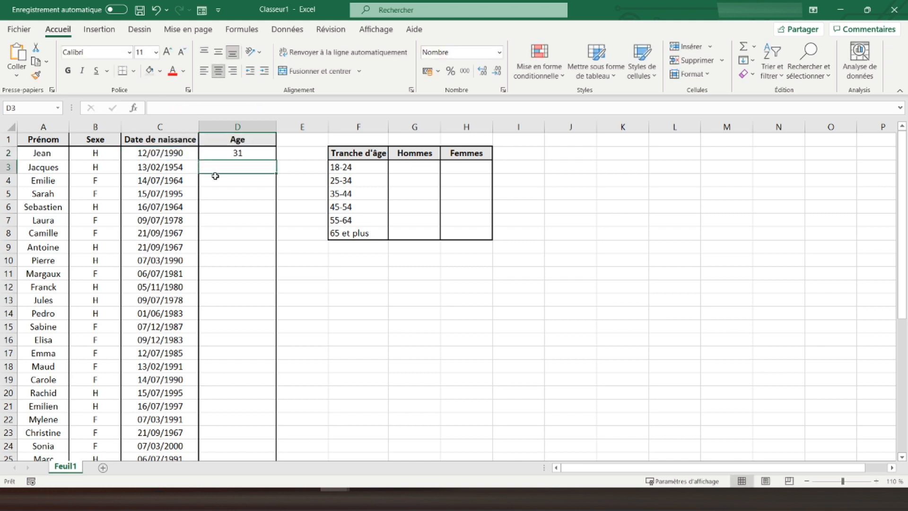
# Step: Fill the age formula from D2 down the Age column to row 41 and check the filled rows
pyautogui.click(224, 155)
pyautogui.click(148, 154)
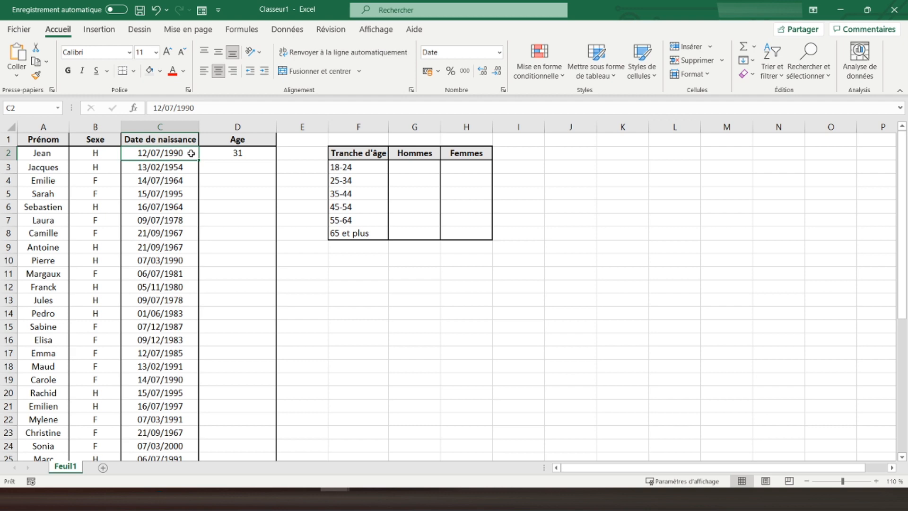
pyautogui.click(229, 155)
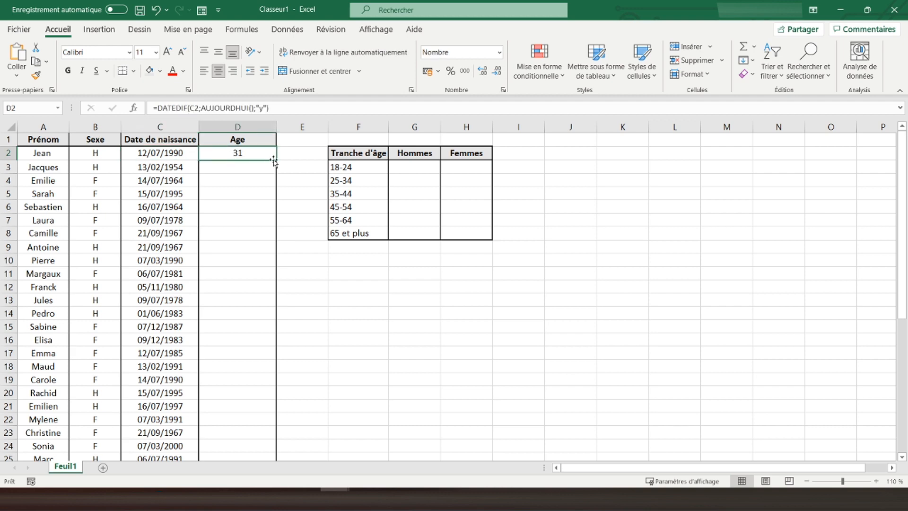
pyautogui.doubleClick(275, 160)
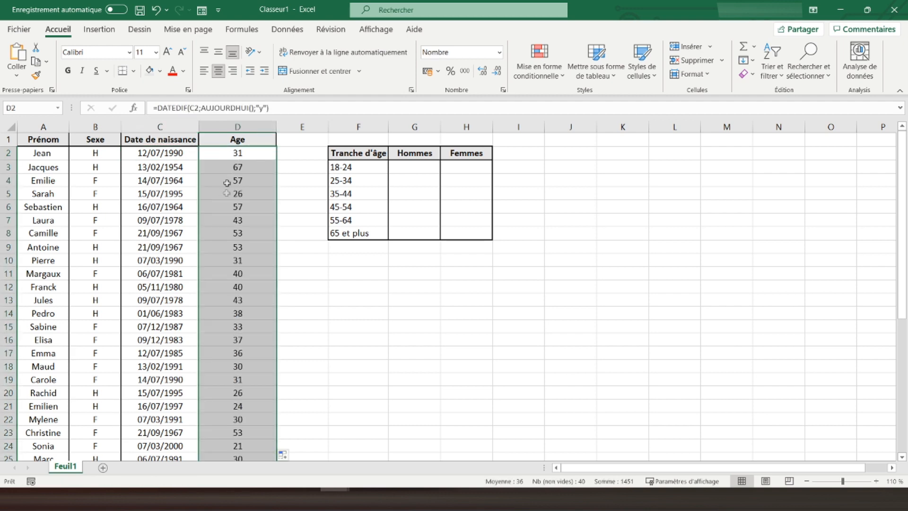
pyautogui.scroll(-6, 222, 263)
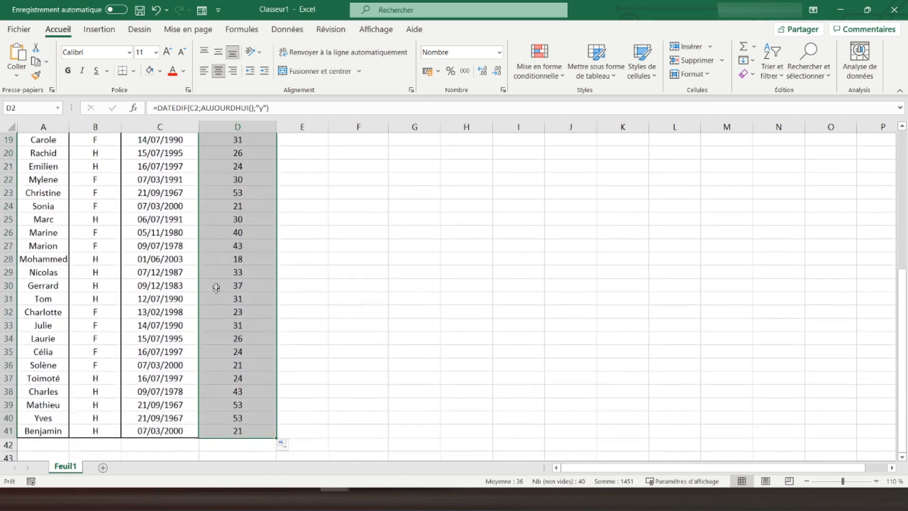
pyautogui.scroll(-1, 216, 285)
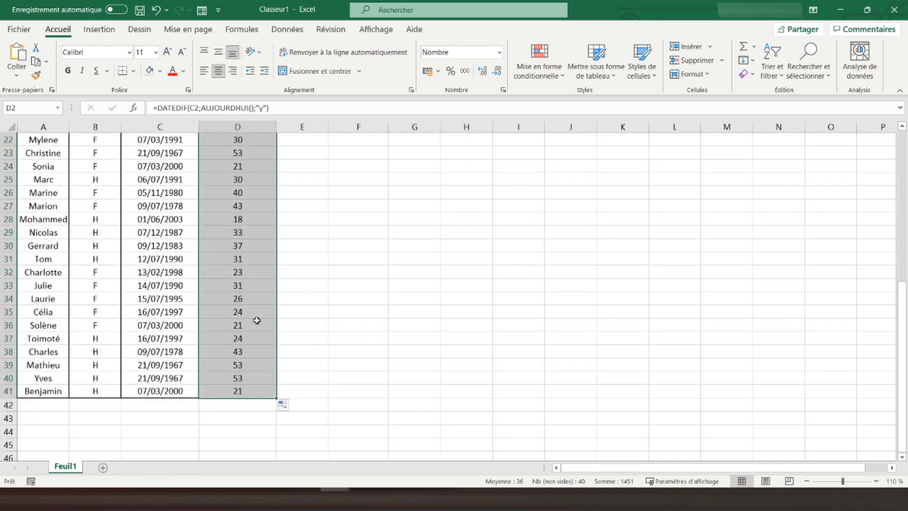
pyautogui.scroll(7, 256, 320)
pyautogui.click(250, 142)
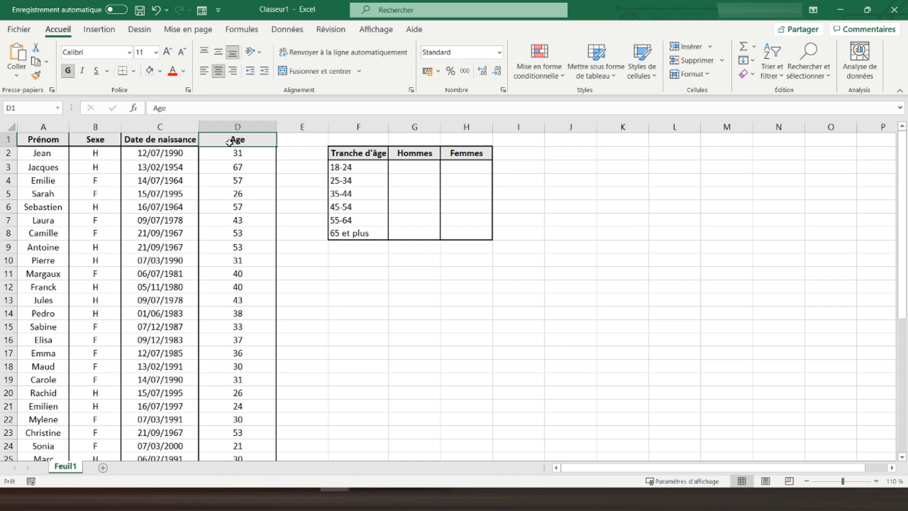
pyautogui.click(347, 155)
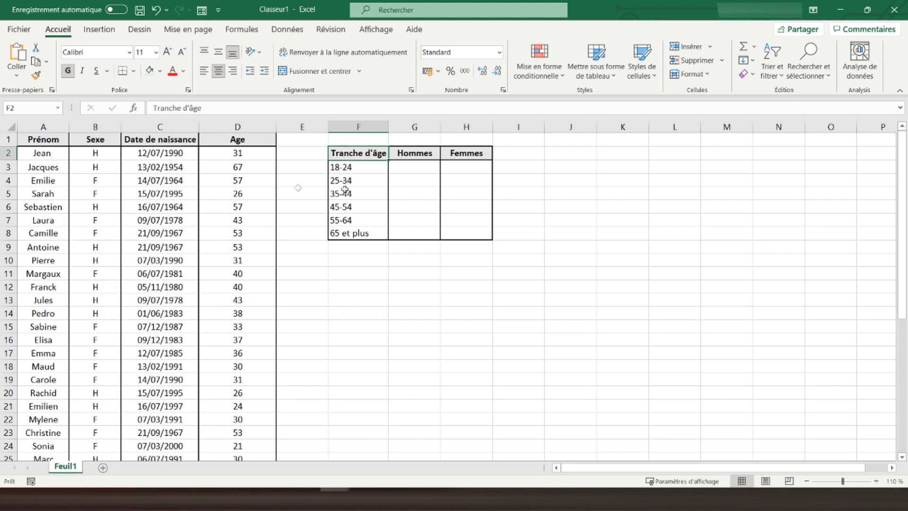
pyautogui.click(411, 169)
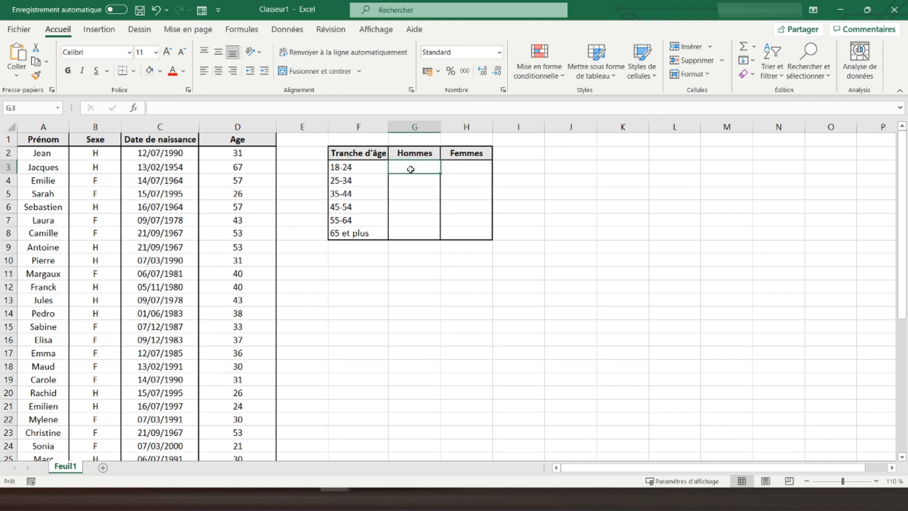
pyautogui.click(355, 166)
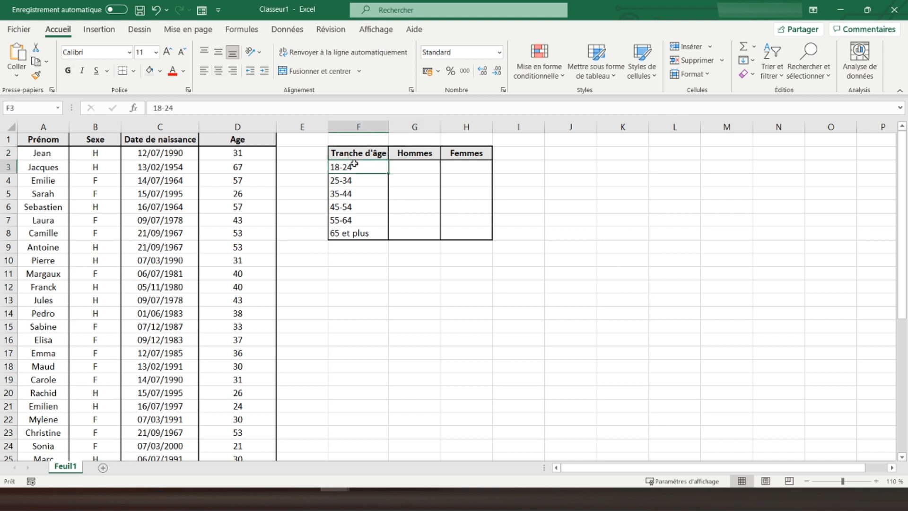
pyautogui.click(460, 167)
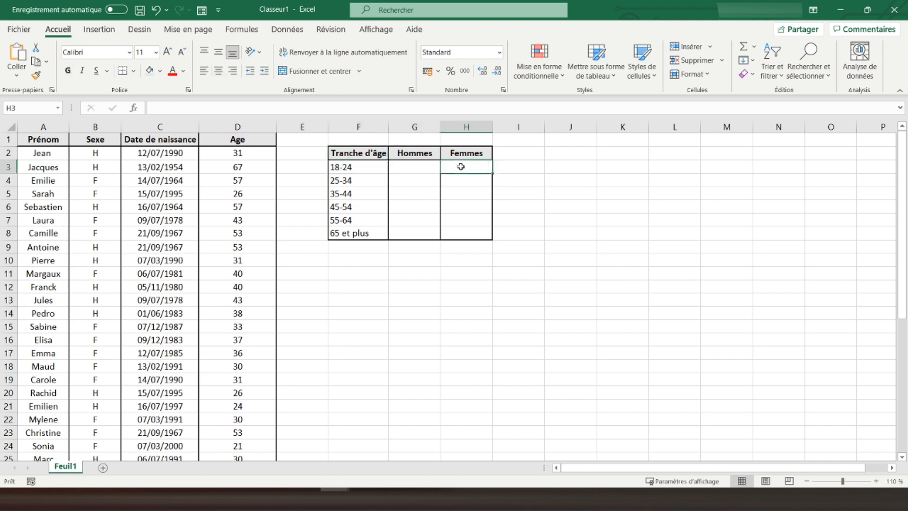
pyautogui.click(339, 169)
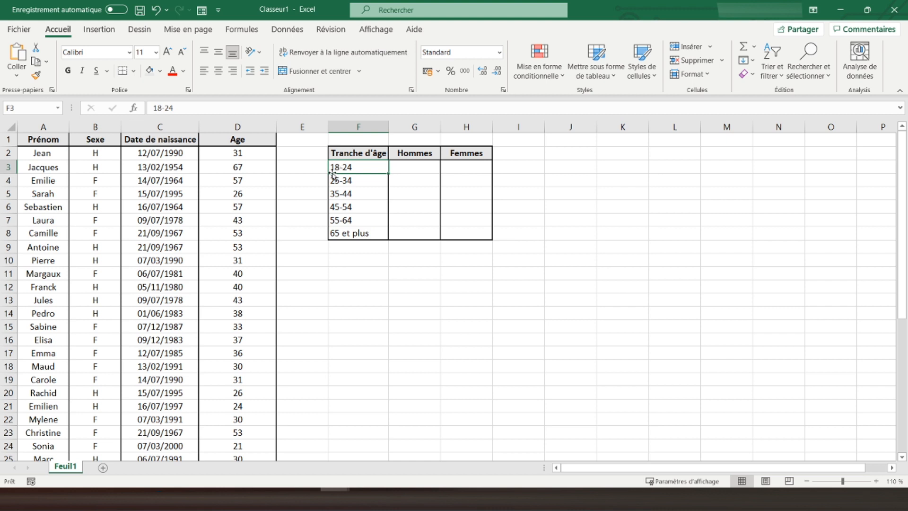
pyautogui.click(50, 156)
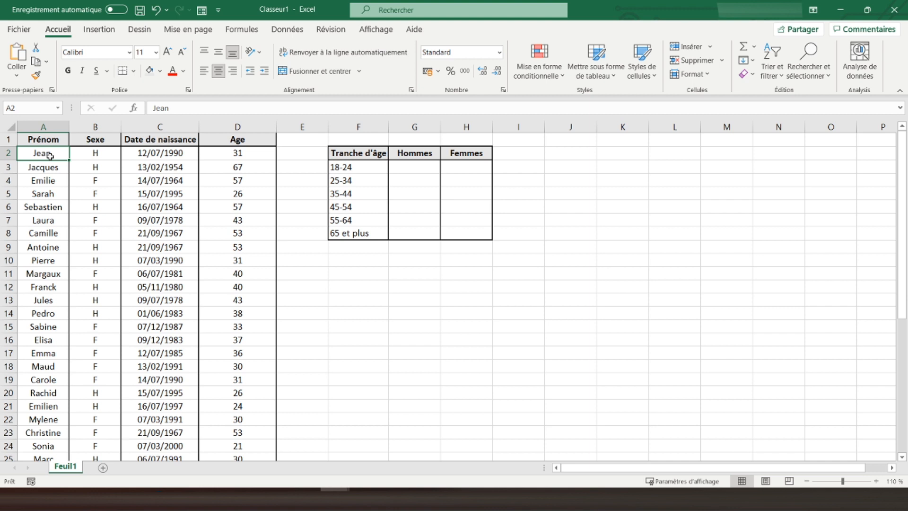
# Step: Start an NB.SI.ENS formula in G3 with the age range D2:D41 and the criterion "<25"
pyautogui.click(400, 166)
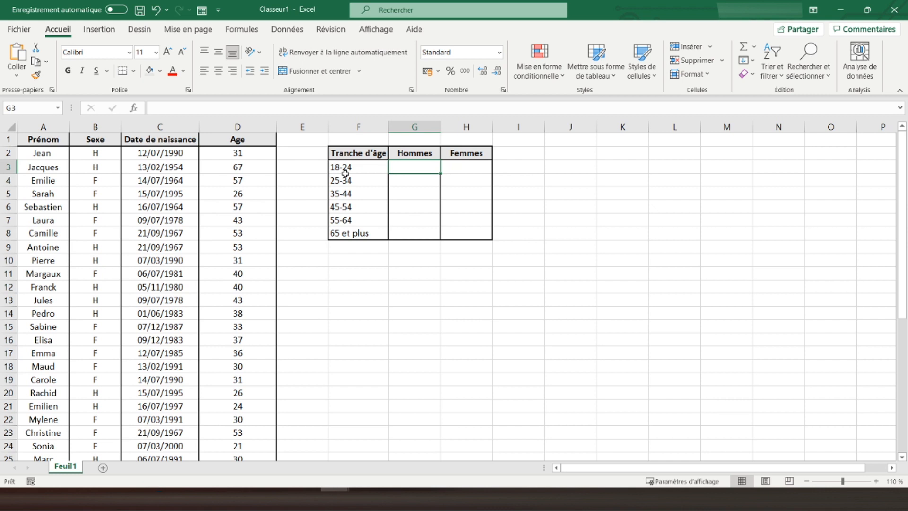
pyautogui.write('=')
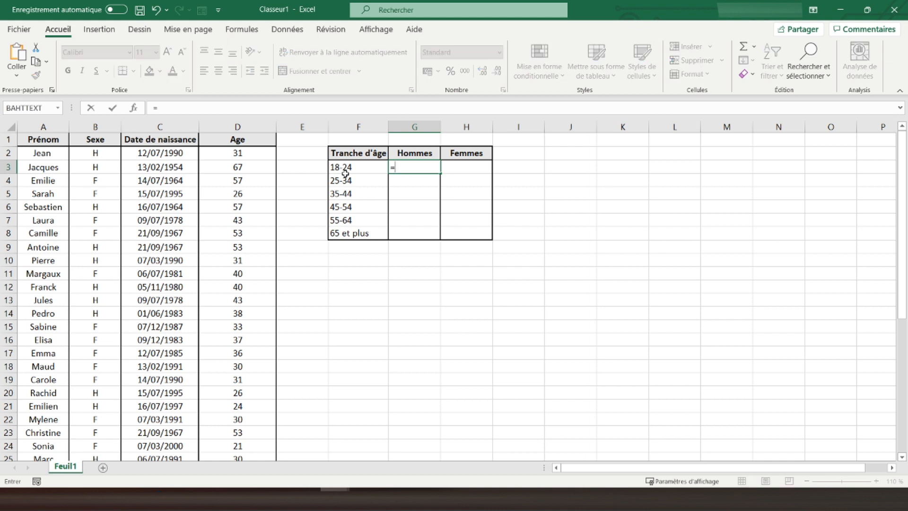
pyautogui.write('nb')
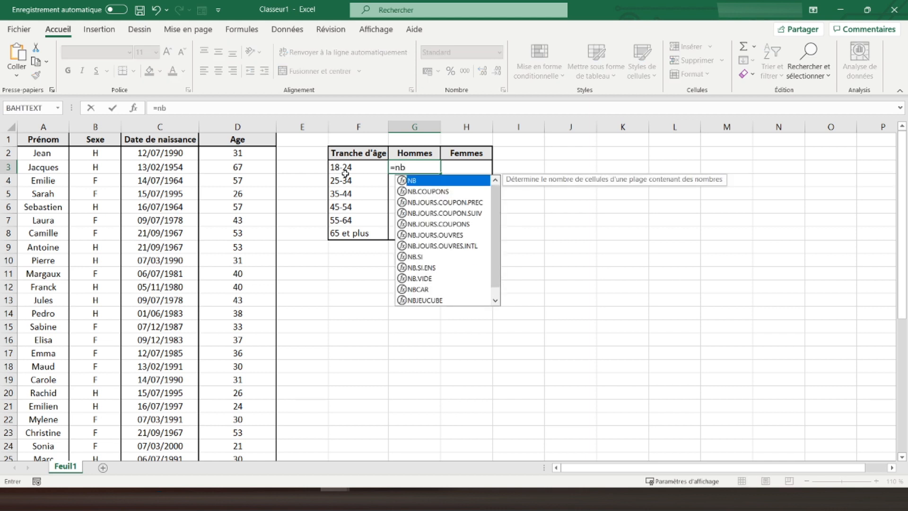
pyautogui.write('.si.ens')
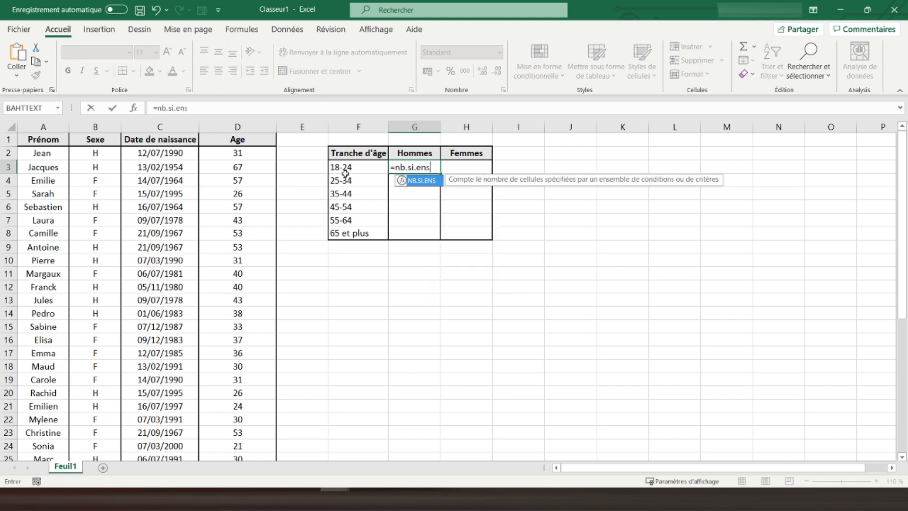
pyautogui.write('(')
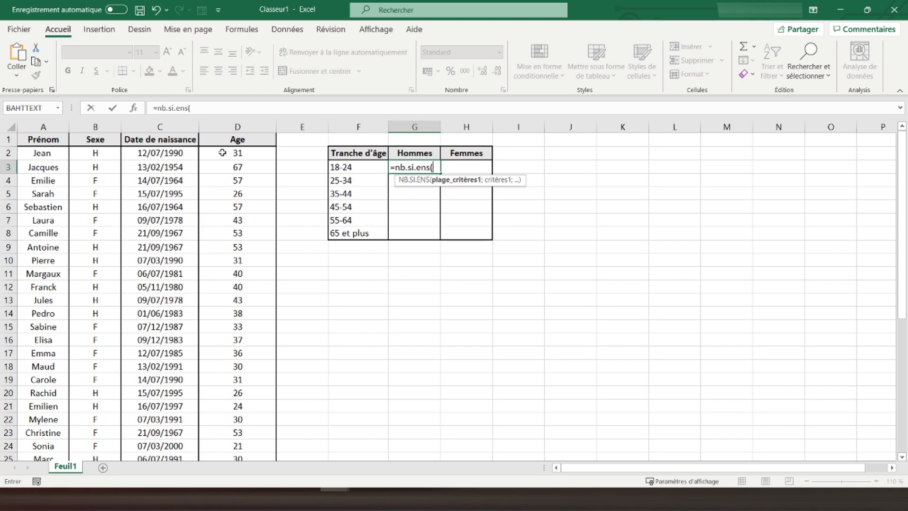
pyautogui.moveTo(223, 153); pyautogui.dragTo(240, 436)
pyautogui.scroll(6, 353, 367)
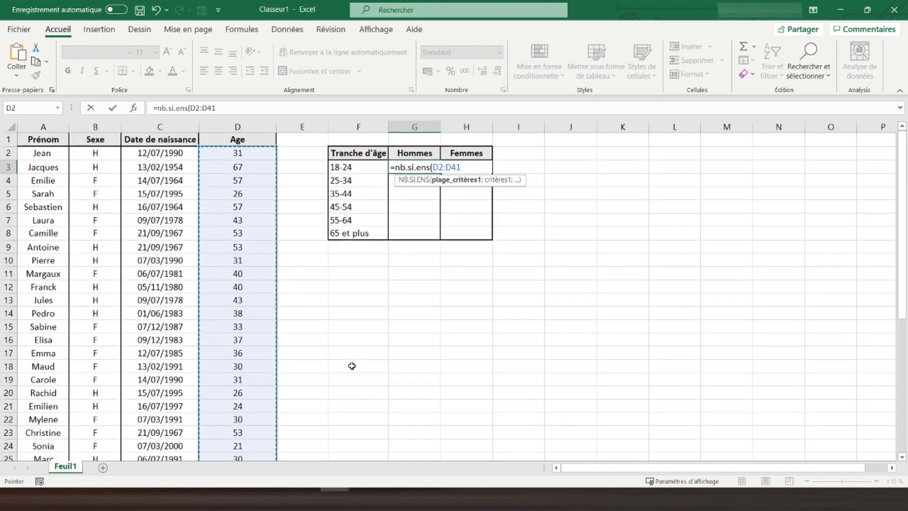
pyautogui.write(';')
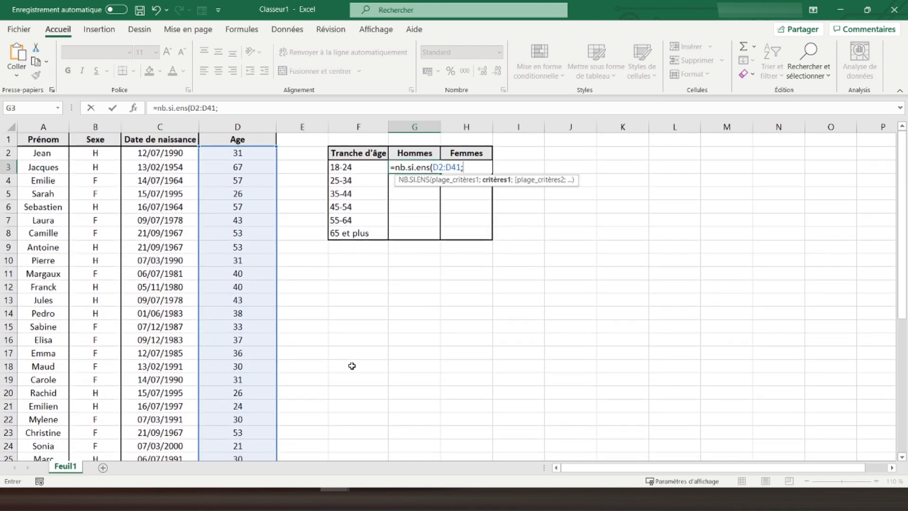
pyautogui.write('"<25";')
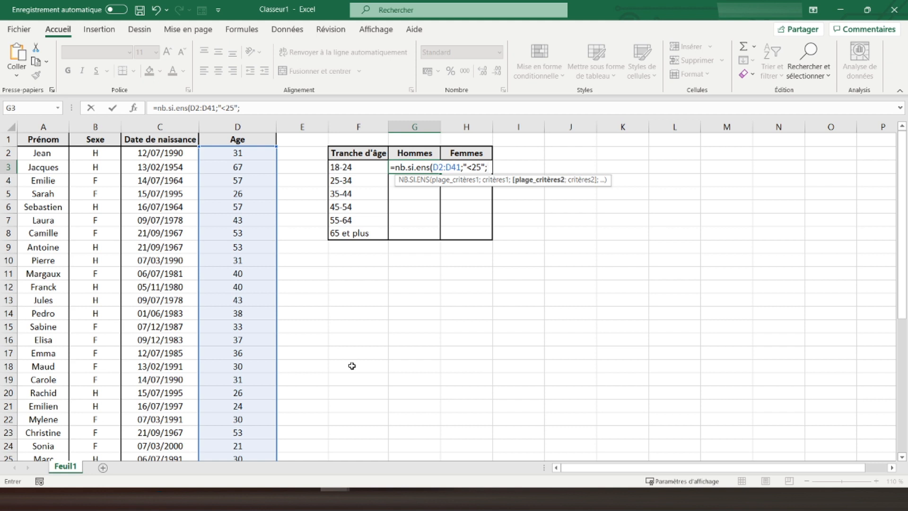
# Step: Add the gender range B2:B41 with the criterion "H" to the G3 formula and close its parenthesis
pyautogui.moveTo(93, 155); pyautogui.dragTo(108, 438)
pyautogui.scroll(6, 298, 318)
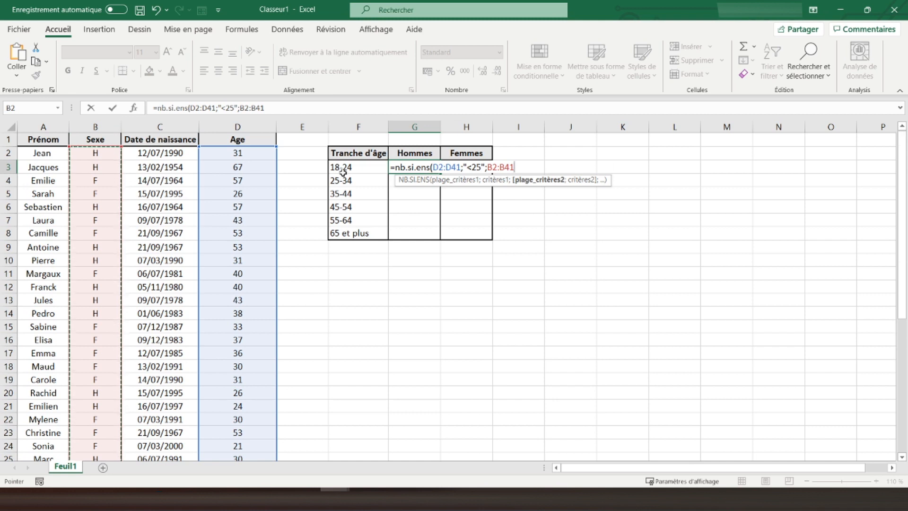
pyautogui.write(';')
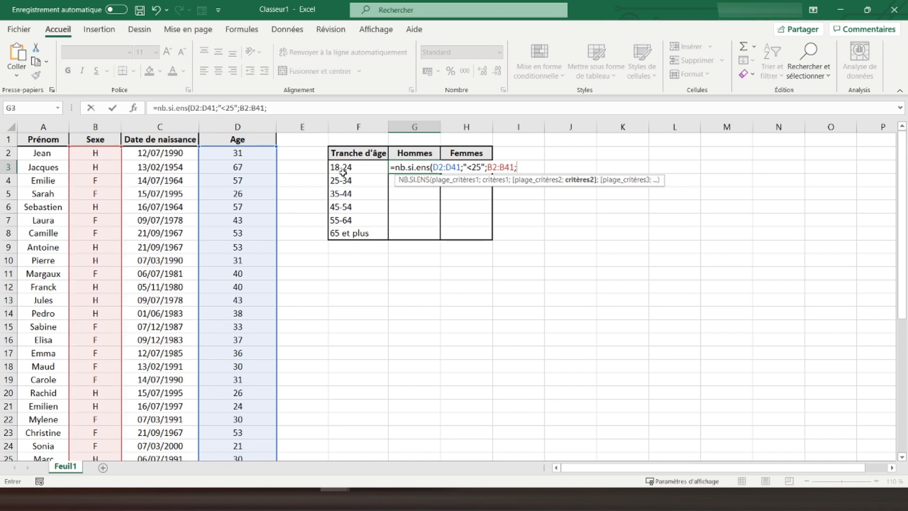
pyautogui.write('"H")')
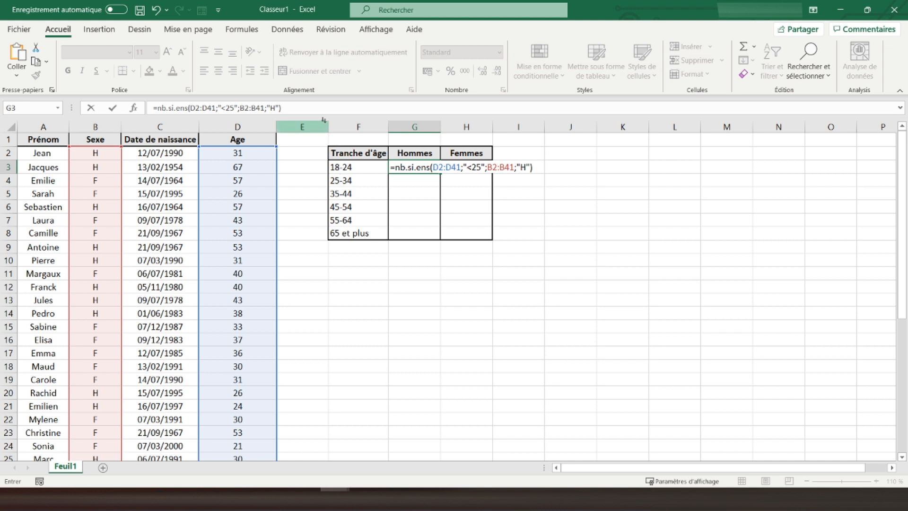
# Step: Make both ranges in the G3 formula absolute as $D$2:$D$41 and $B$2:$B$41, and validate the formula
pyautogui.click(196, 108)
pyautogui.click(196, 109)
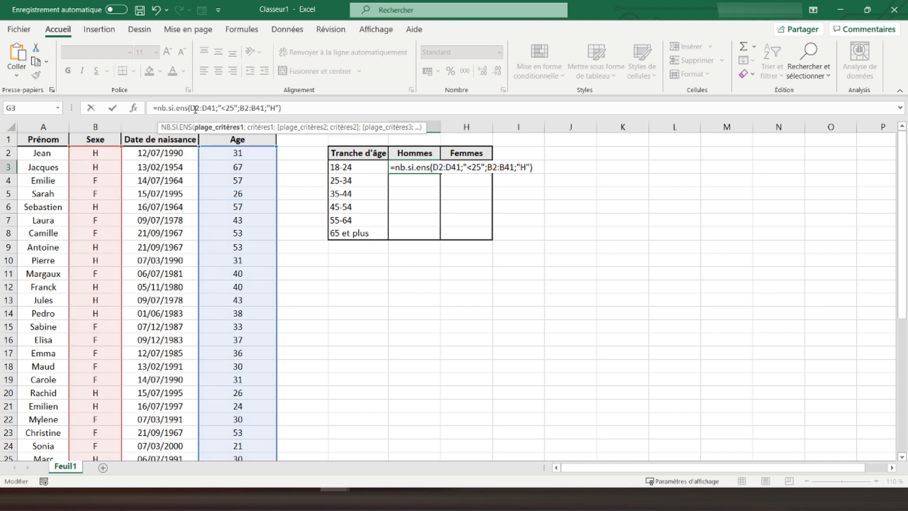
pyautogui.press('F4')
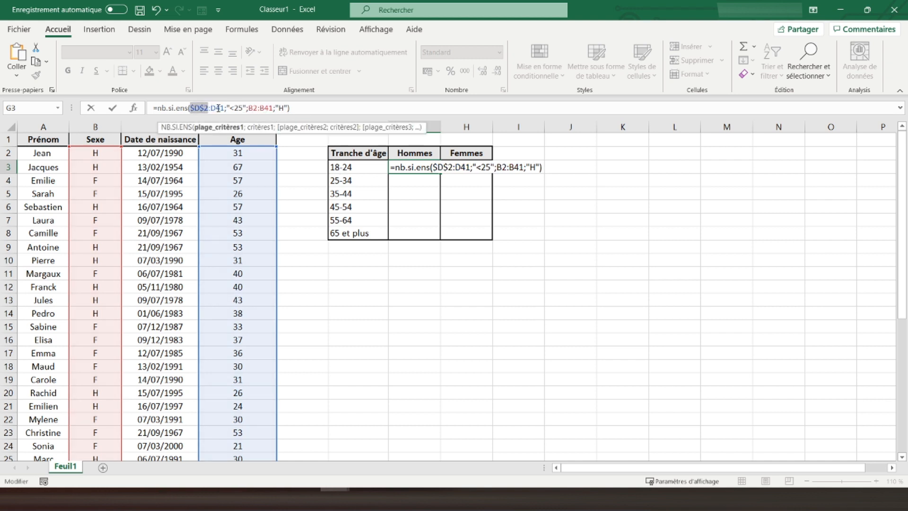
pyautogui.click(216, 109)
pyautogui.press('F4')
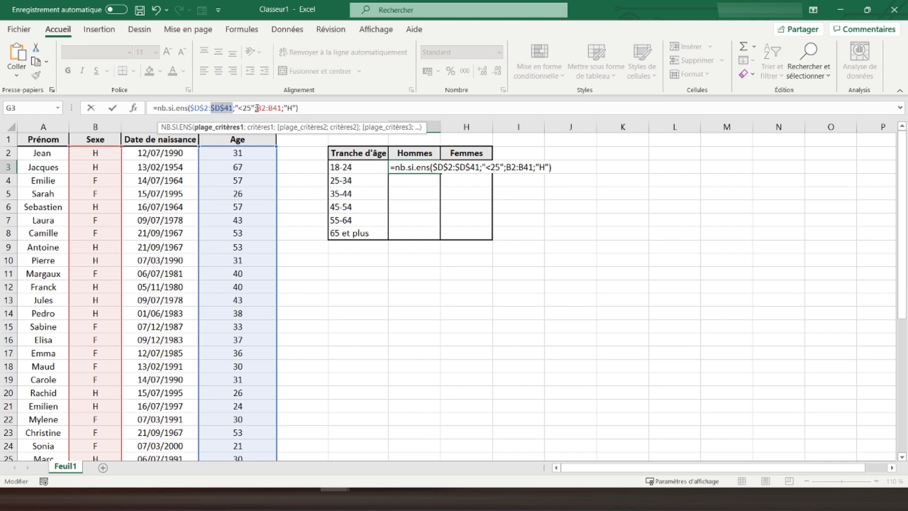
pyautogui.click(260, 108)
pyautogui.press('F4')
pyautogui.doubleClick(281, 107)
pyautogui.press('F4')
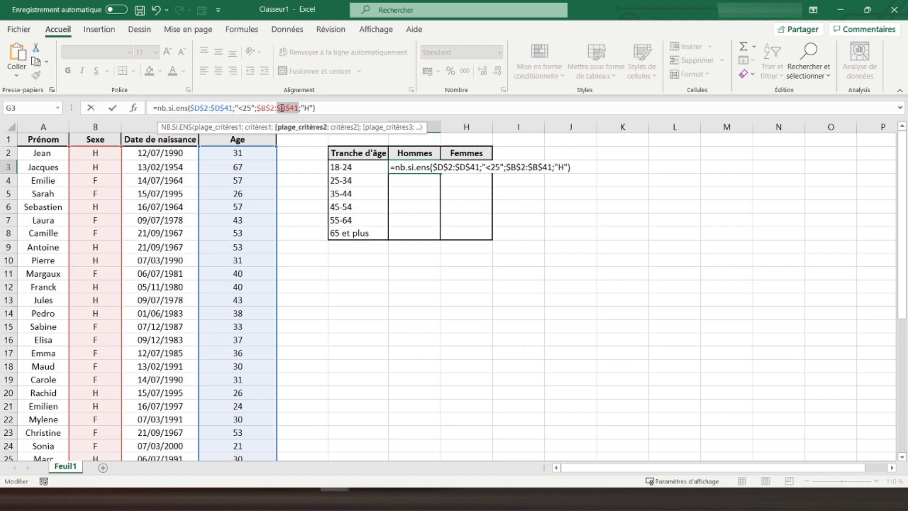
pyautogui.press('Return')
pyautogui.click(400, 163)
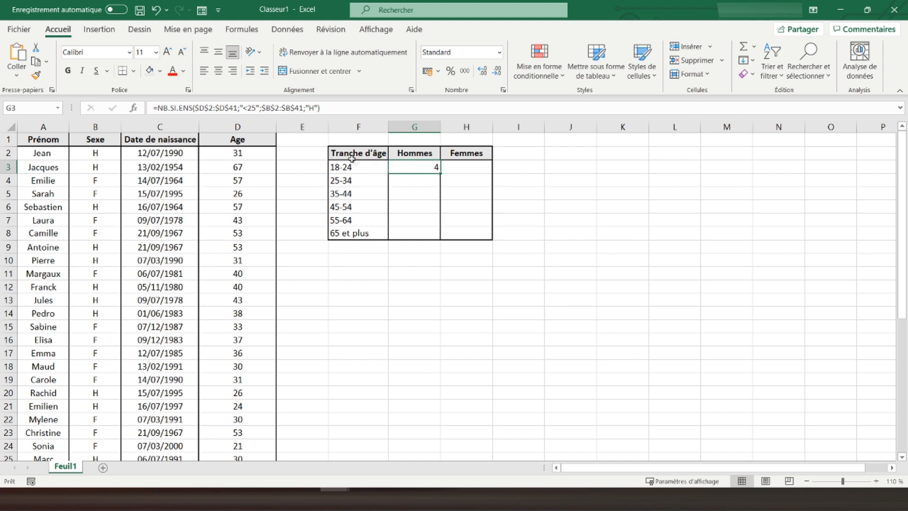
# Step: Start an NB.SI.ENS formula in G4 with the age range D2:D41 and the criterion ">=25"
pyautogui.click(418, 178)
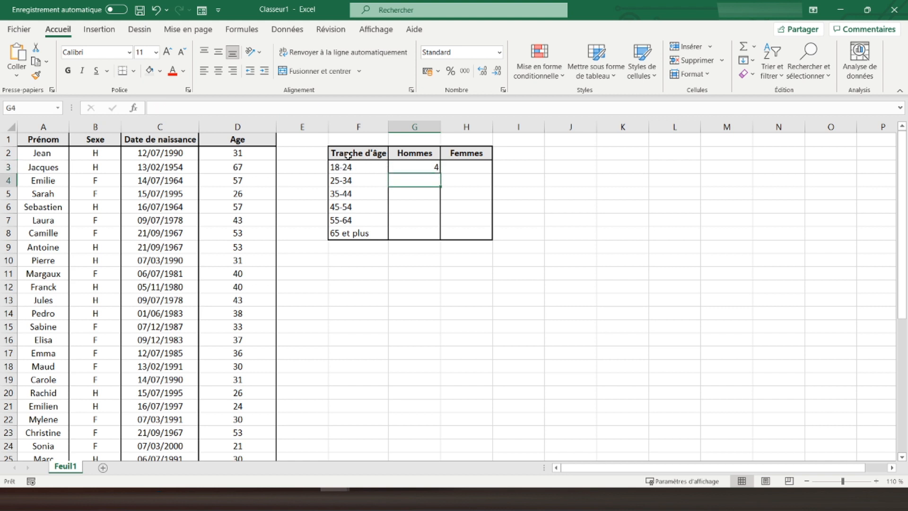
pyautogui.write('=')
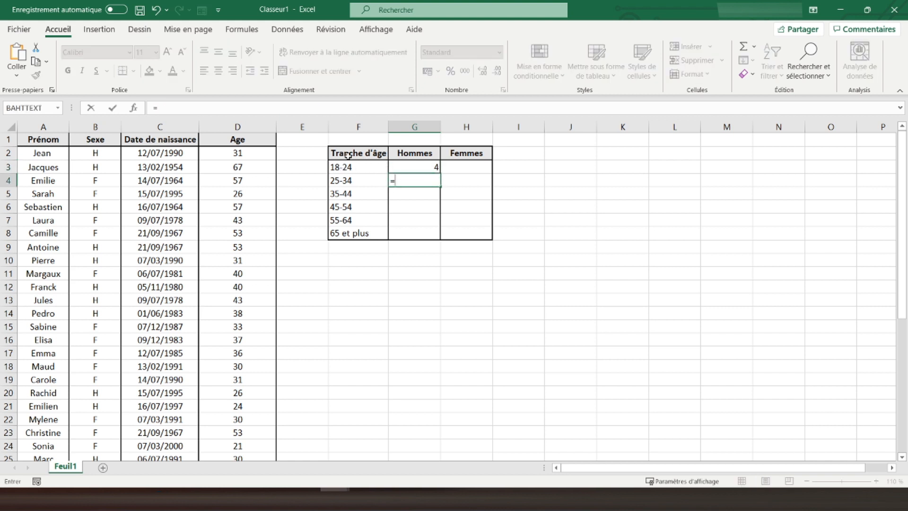
pyautogui.write('nb.')
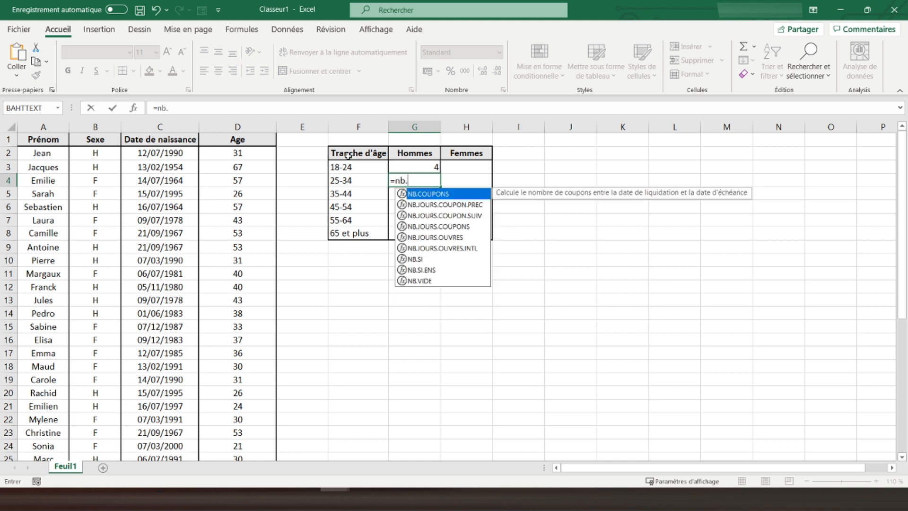
pyautogui.write('si.ens')
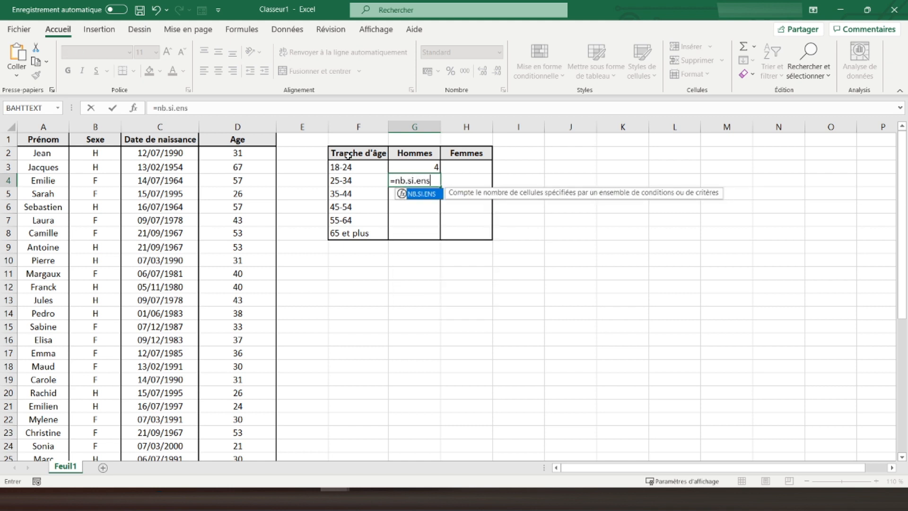
pyautogui.write('(')
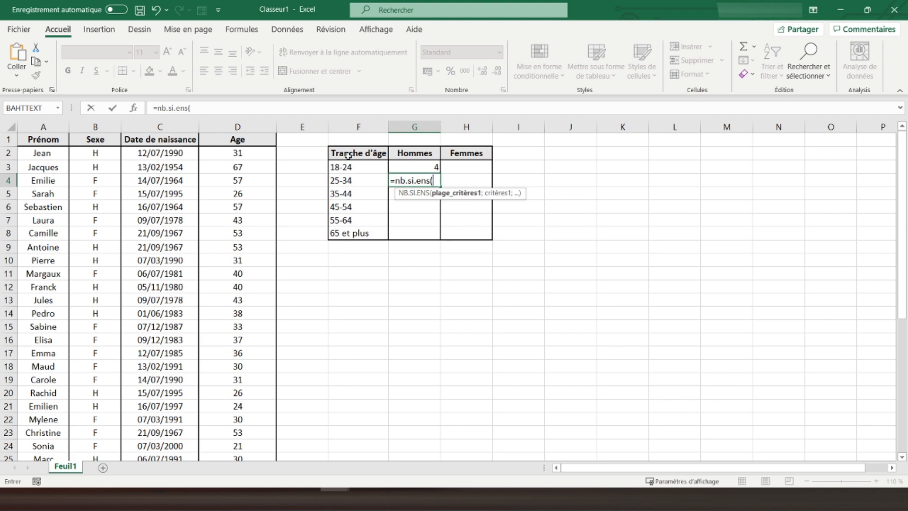
pyautogui.moveTo(231, 154); pyautogui.dragTo(231, 430)
pyautogui.scroll(6, 350, 359)
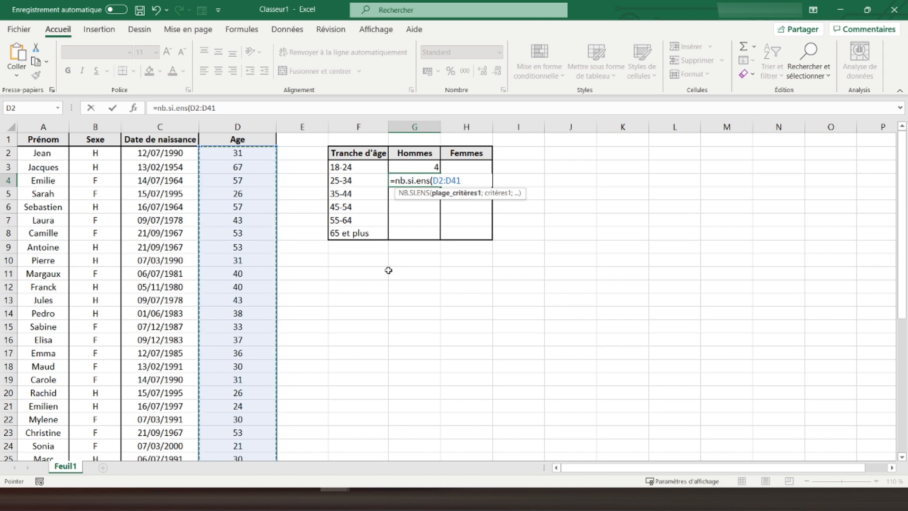
pyautogui.write(';')
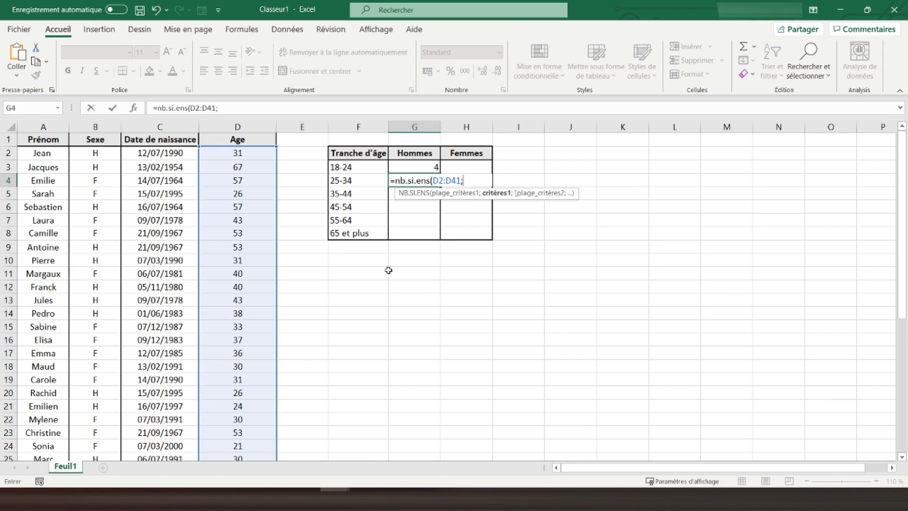
pyautogui.write('">=25')
pyautogui.write('";')
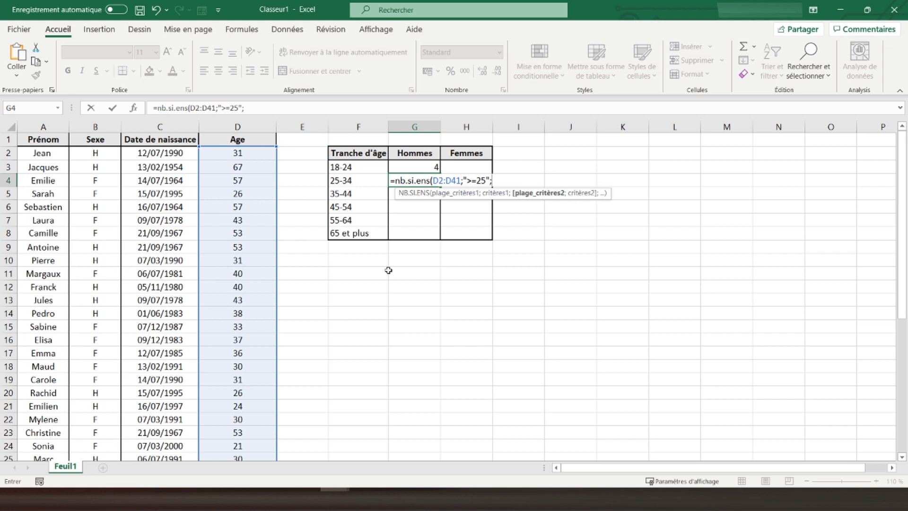
# Step: Add the age range D2:D41 again to the G4 formula with the upper-limit criterion "<35"
pyautogui.moveTo(242, 154); pyautogui.dragTo(243, 436)
pyautogui.scroll(6, 402, 371)
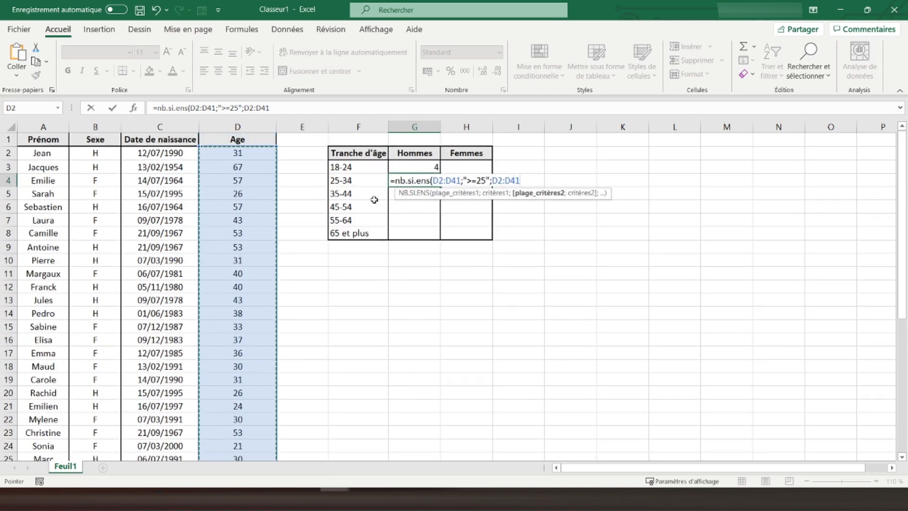
pyautogui.write(';')
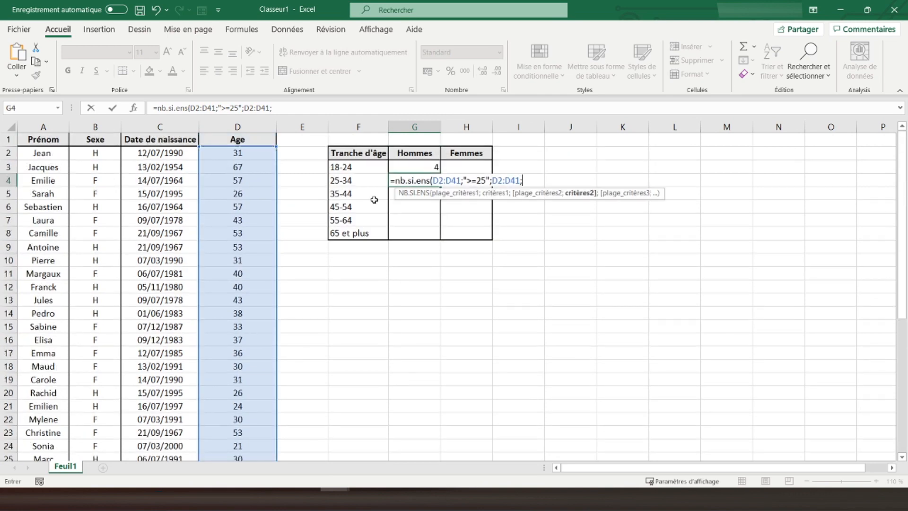
pyautogui.write('"')
pyautogui.write('<35')
pyautogui.write(';')
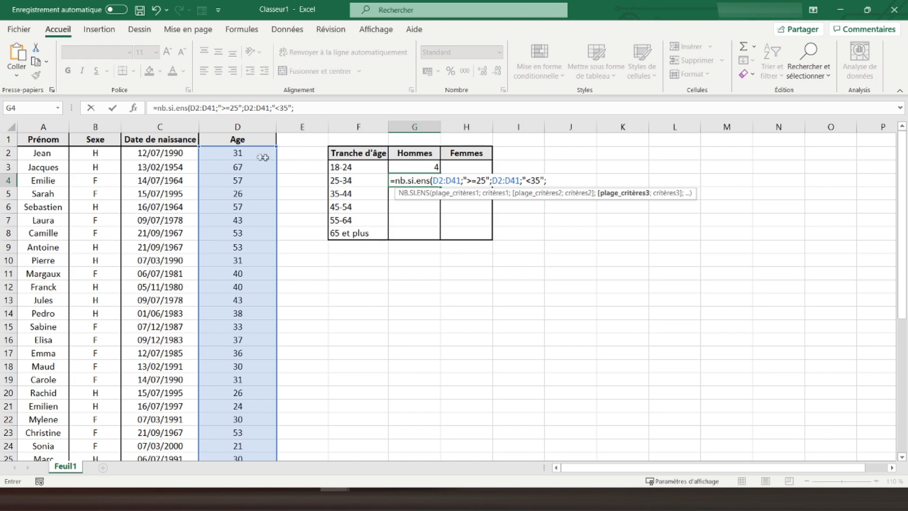
# Step: Add the gender range B2:B41 with the criterion "H" to the G4 formula and close its parenthesis
pyautogui.moveTo(100, 151); pyautogui.dragTo(96, 432)
pyautogui.write(';')
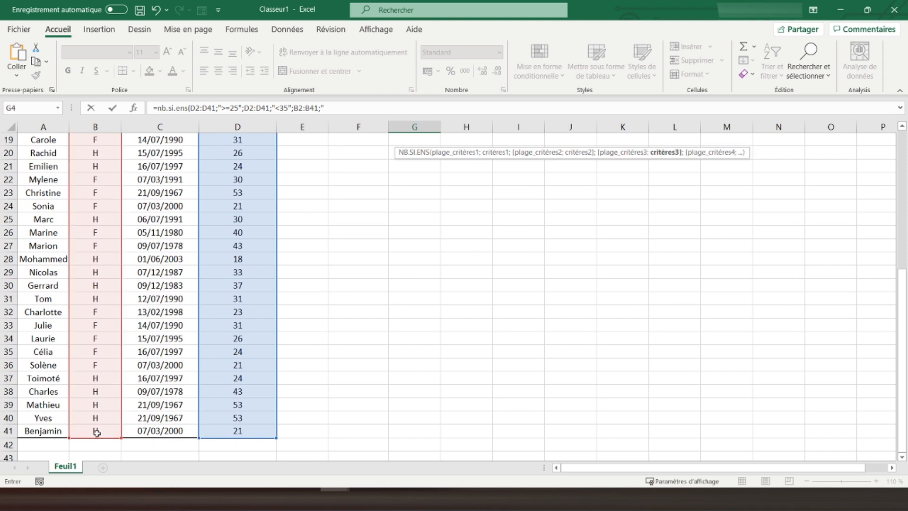
pyautogui.write('"H")')
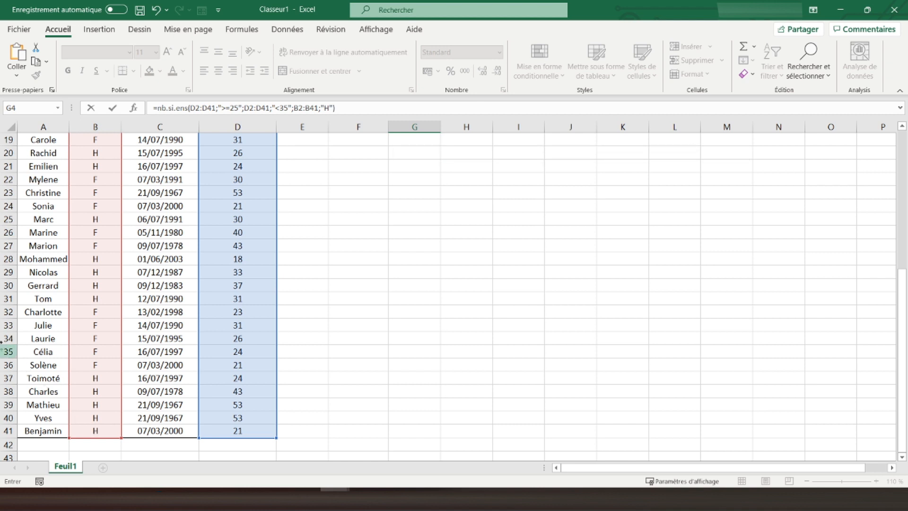
# Step: Make all three ranges in the G4 formula absolute, $D$2:$D$41 twice and $B$2:$B$41, and validate it
pyautogui.click(195, 108)
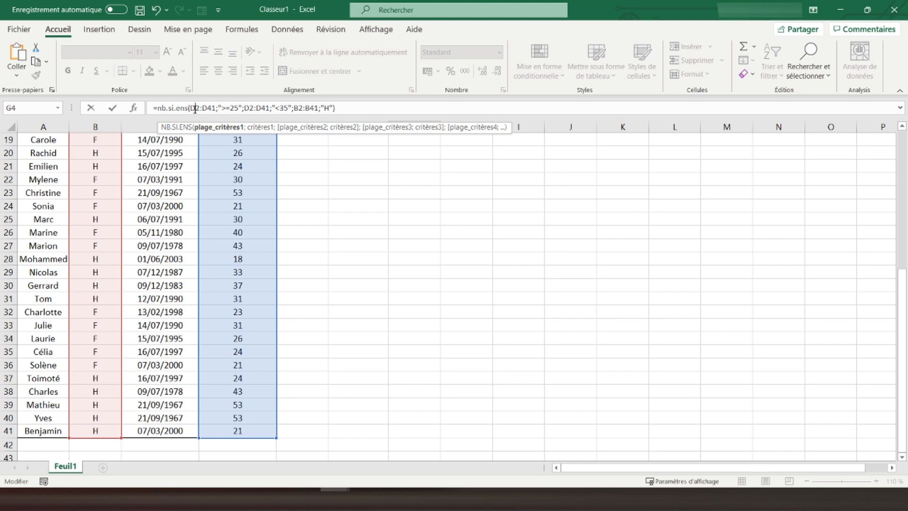
pyautogui.press('F4')
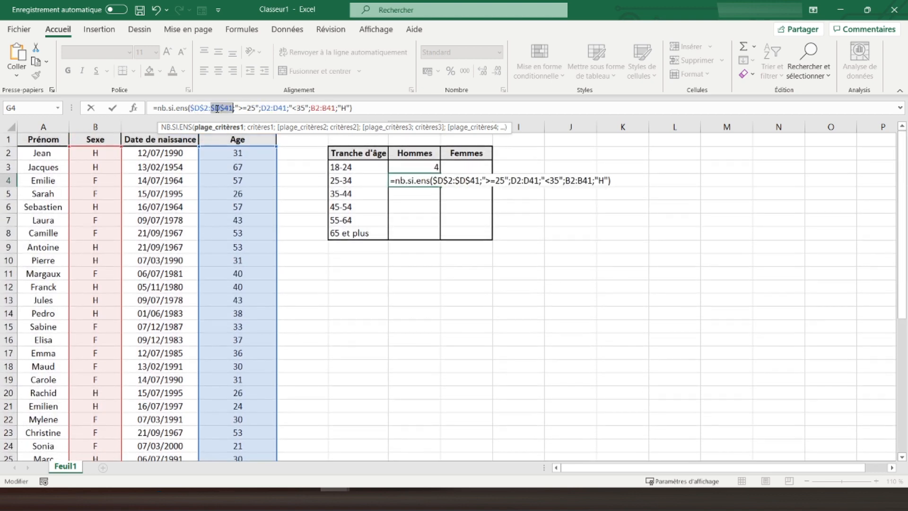
pyautogui.click(268, 108)
pyautogui.press('F4')
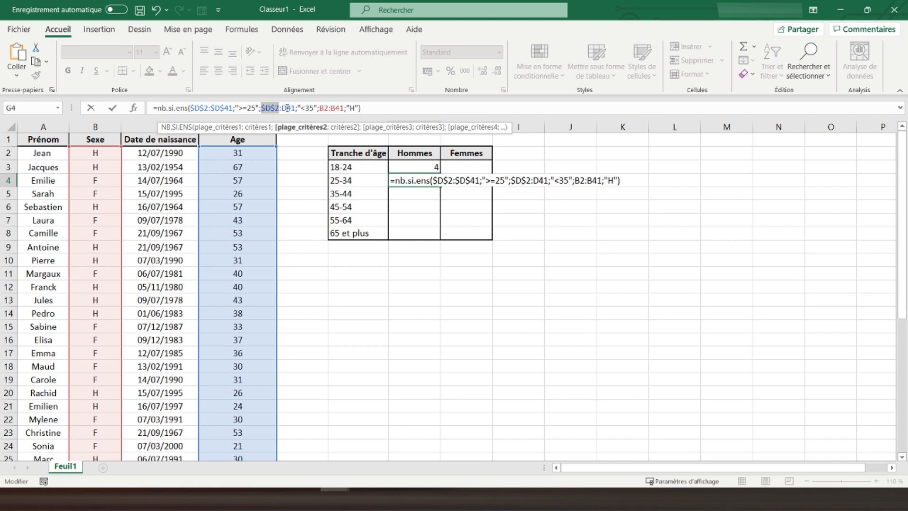
pyautogui.click(287, 108)
pyautogui.press('F4')
pyautogui.click(331, 107)
pyautogui.press('F4')
pyautogui.click(354, 106)
pyautogui.press('F4')
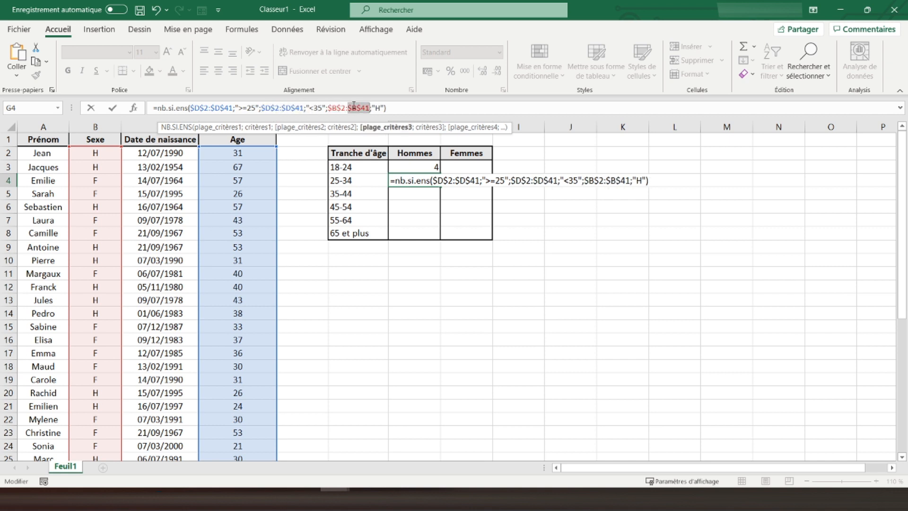
pyautogui.press('Return')
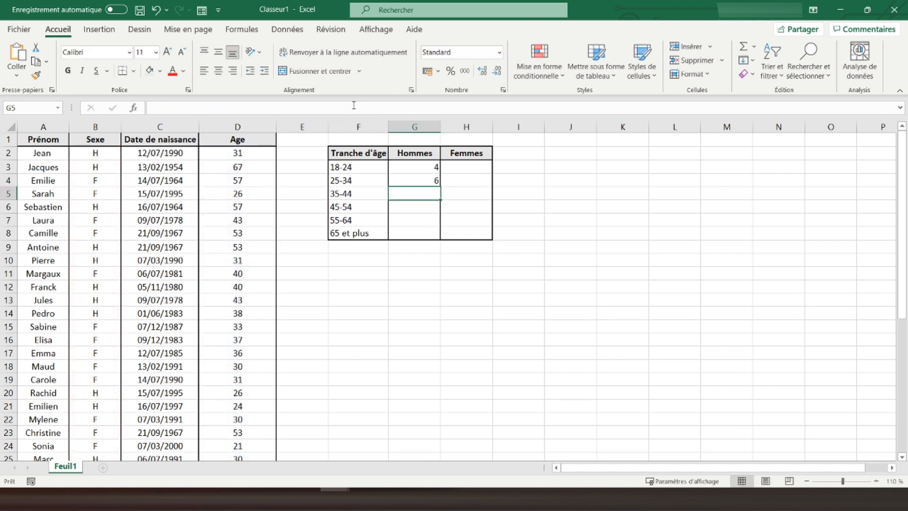
# Step: Copy the G4 formula and paste only the formula into G5:G8 for the remaining age brackets
pyautogui.click(403, 180)
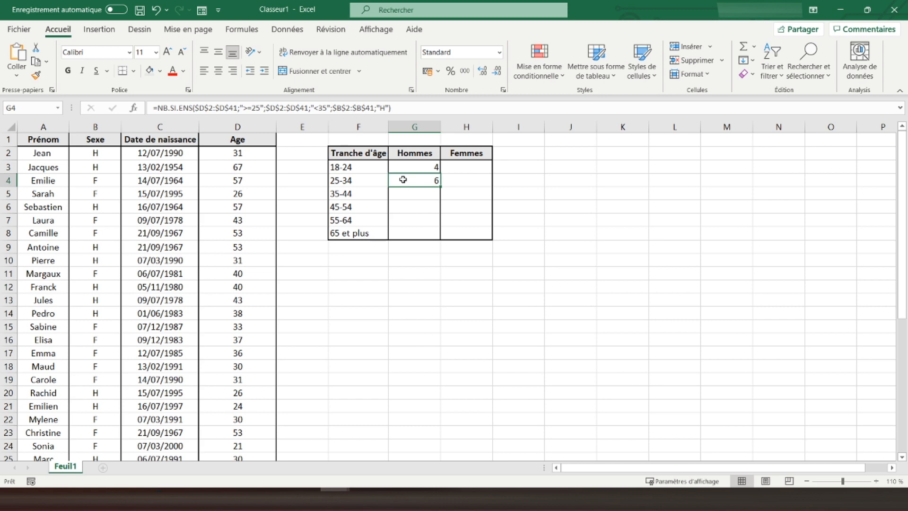
pyautogui.rightClick(403, 180)
pyautogui.click(426, 170)
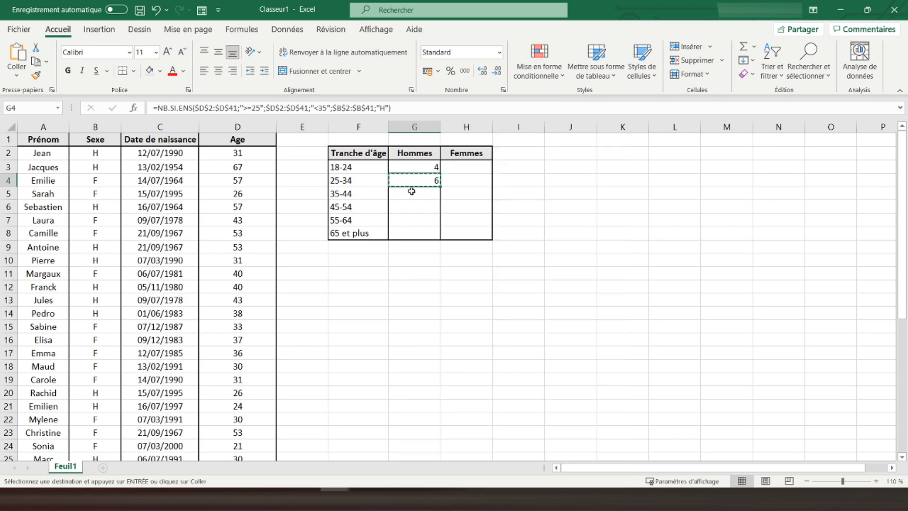
pyautogui.click(411, 194)
pyautogui.moveTo(411, 194); pyautogui.dragTo(409, 233)
pyautogui.rightClick(414, 201)
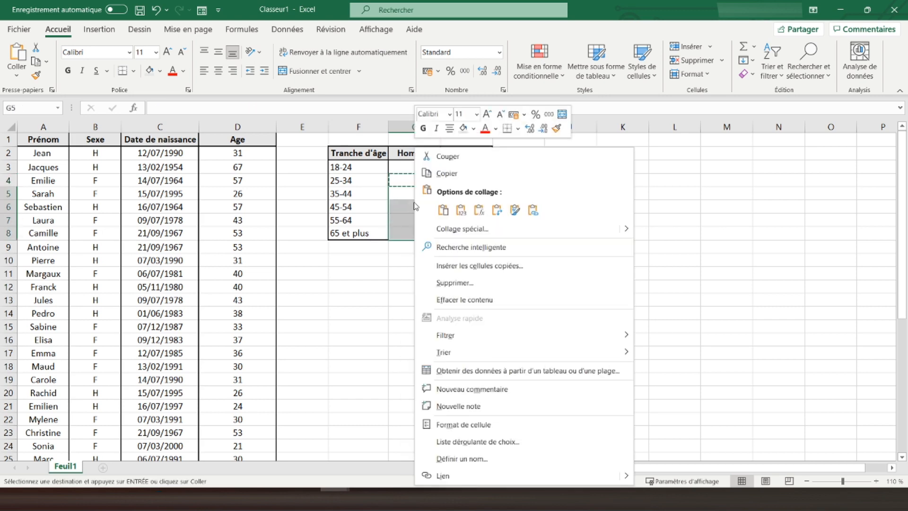
pyautogui.click(477, 215)
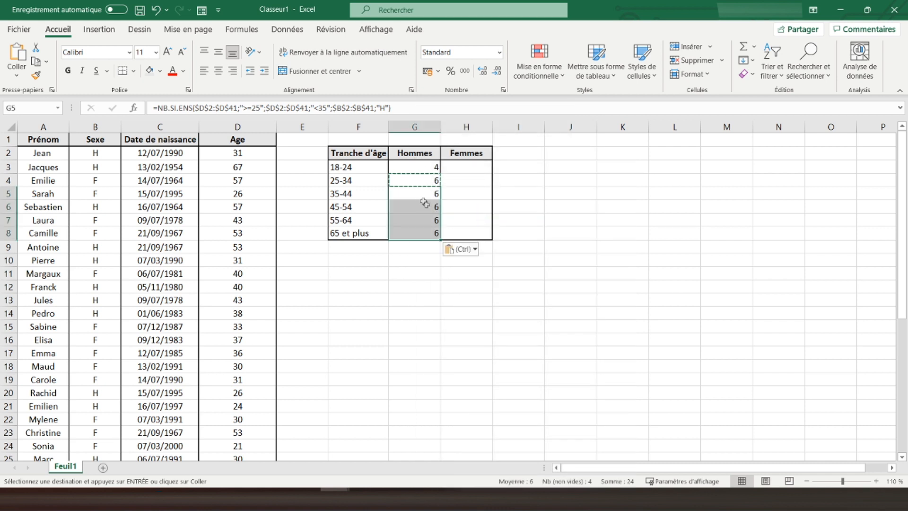
# Step: Change the age criteria in the G5 formula to ">=35" and "<45" for the 35-44 bracket
pyautogui.click(414, 191)
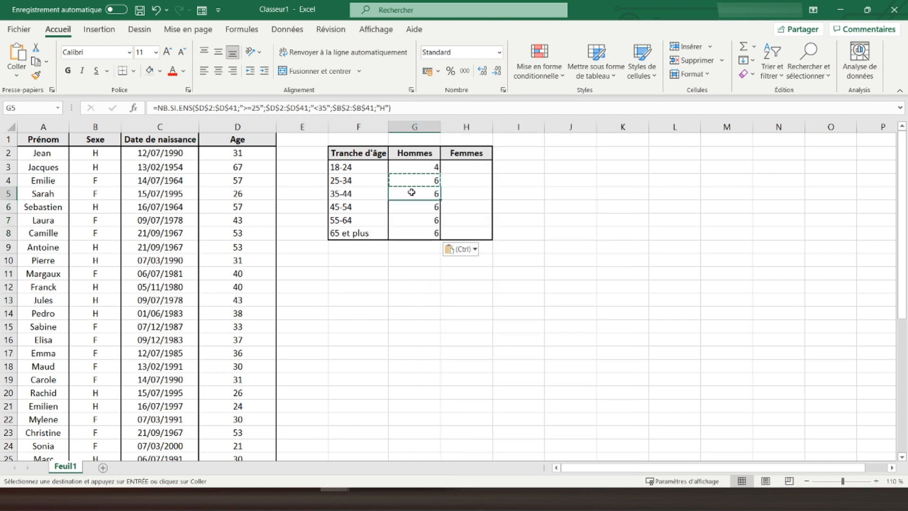
pyautogui.click(255, 108)
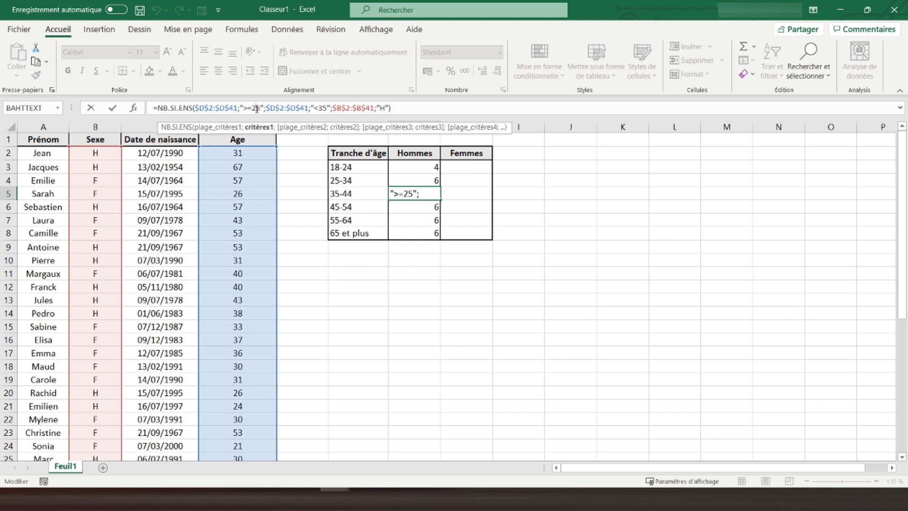
pyautogui.press('BackSpace')
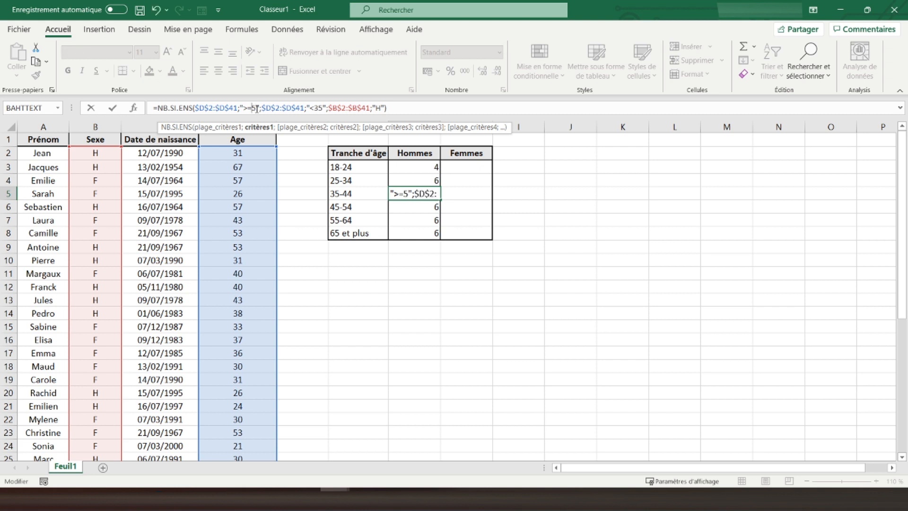
pyautogui.write('3')
pyautogui.click(323, 108)
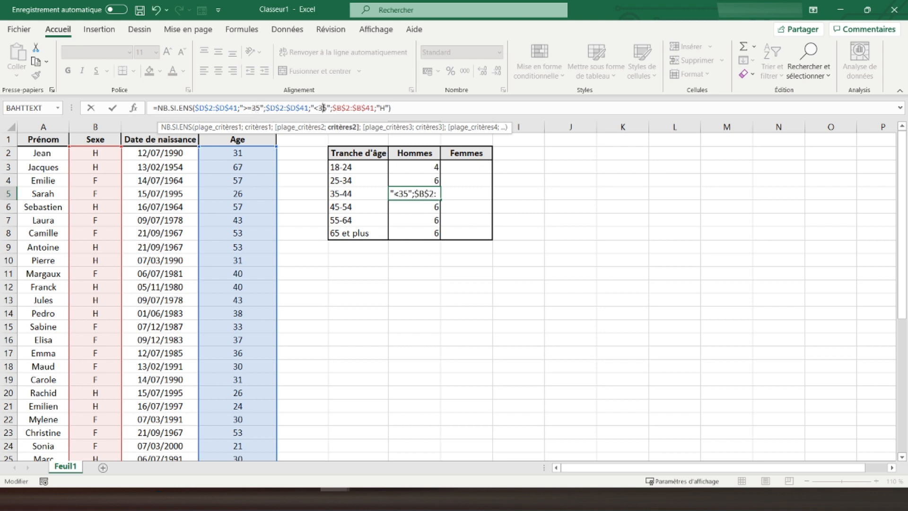
pyautogui.press('BackSpace')
pyautogui.write('4')
pyautogui.press('Return')
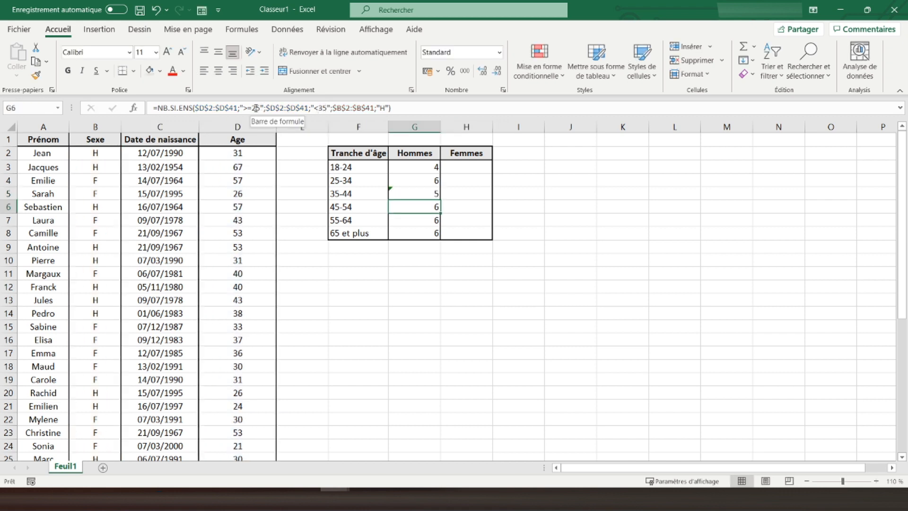
pyautogui.click(256, 108)
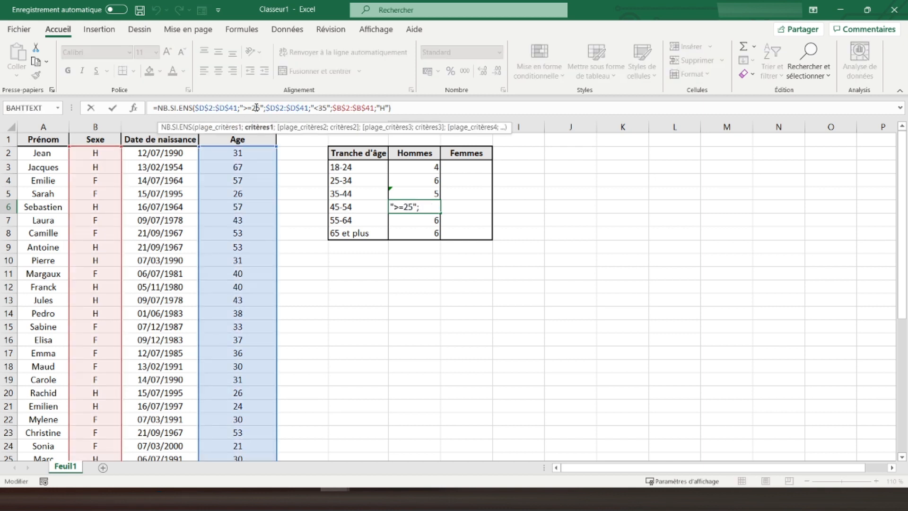
pyautogui.press('Escape')
pyautogui.press('Up')
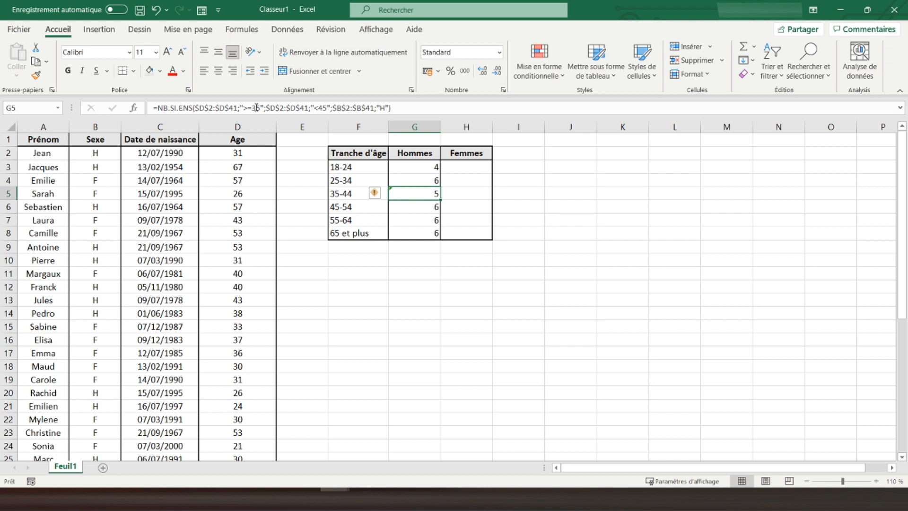
pyautogui.press('Down')
# Step: Change the age criteria in the G6 formula to ">=45" and "<55" for the 45-54 bracket
pyautogui.click(256, 108)
pyautogui.press('BackSpace')
pyautogui.write('4')
pyautogui.click(323, 108)
pyautogui.press('BackSpace')
pyautogui.write('5')
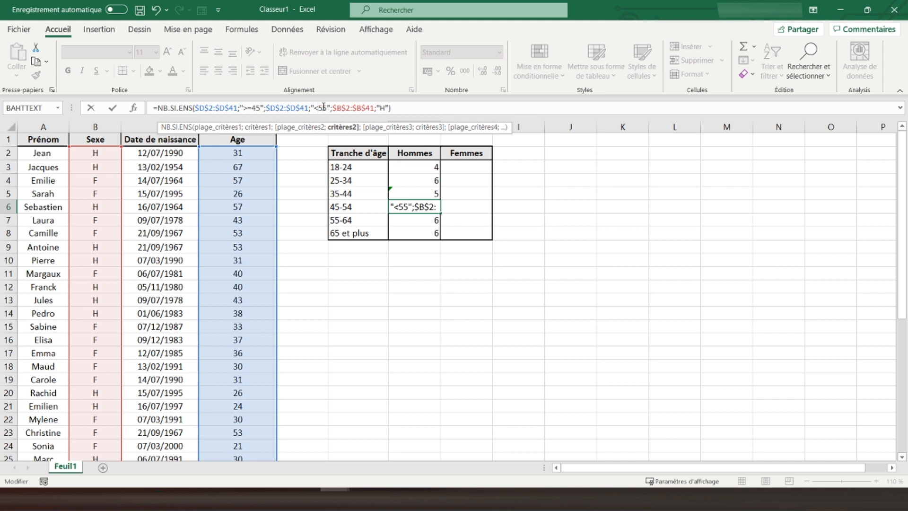
pyautogui.press('Return')
# Step: Change the age criteria in the G7 formula to ">=55" and "<65" for the 55-64 bracket
pyautogui.click(258, 108)
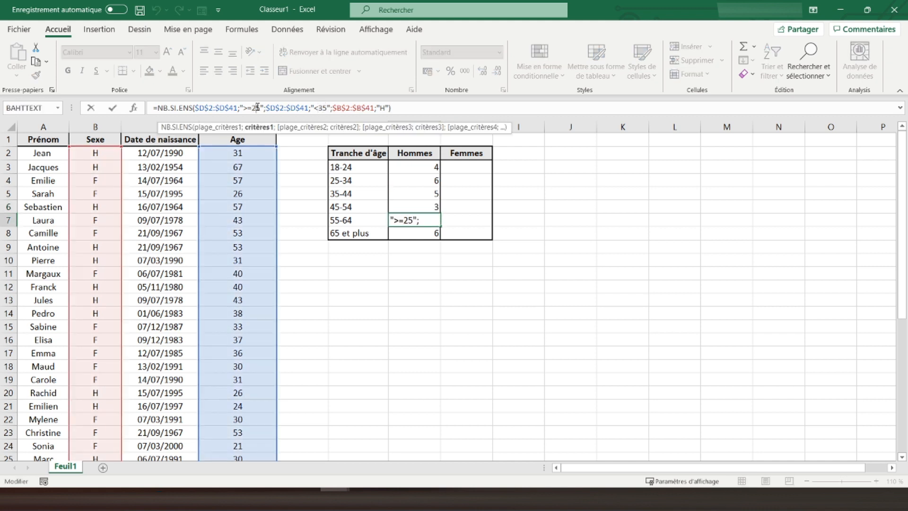
pyautogui.press('BackSpace')
pyautogui.write('5')
pyautogui.click(324, 108)
pyautogui.press('BackSpace')
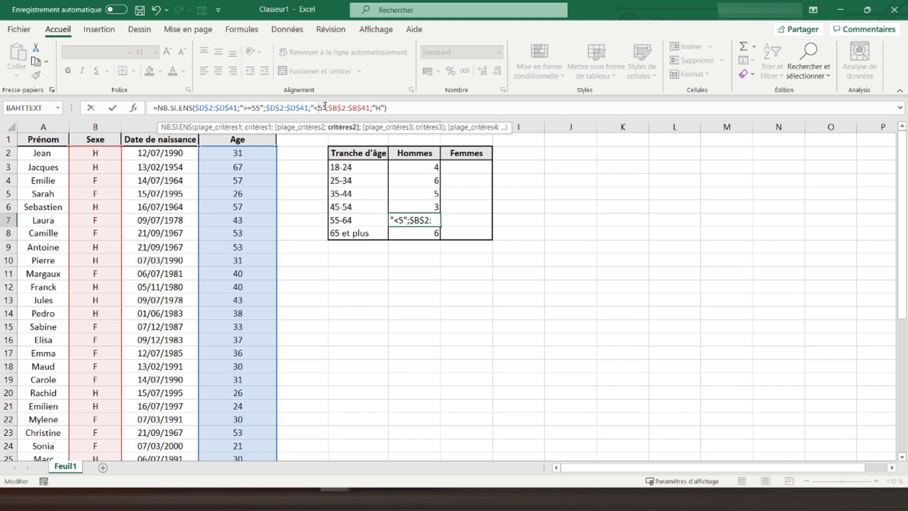
pyautogui.write('6')
pyautogui.press('Return')
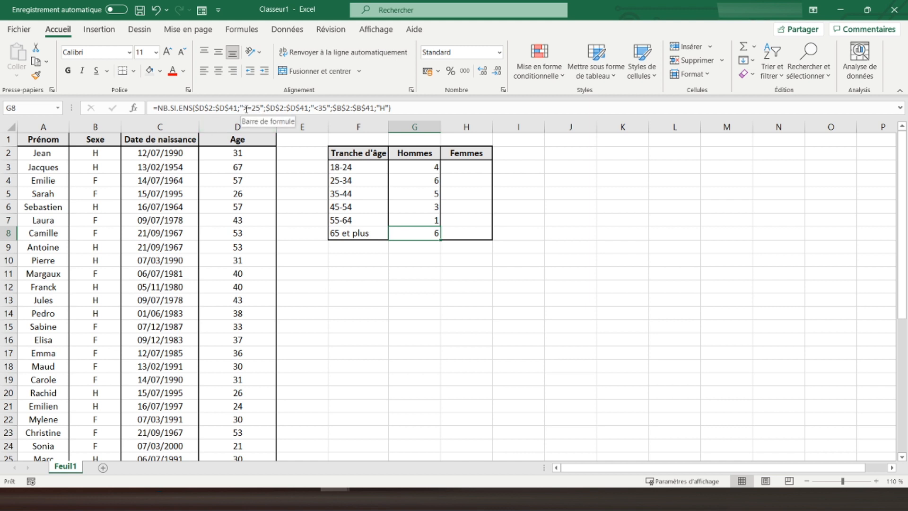
# Step: Remove the upper age limit from the G8 formula and set its remaining age criterion to ">=65"
pyautogui.moveTo(264, 107); pyautogui.dragTo(330, 108)
pyautogui.press('Delete')
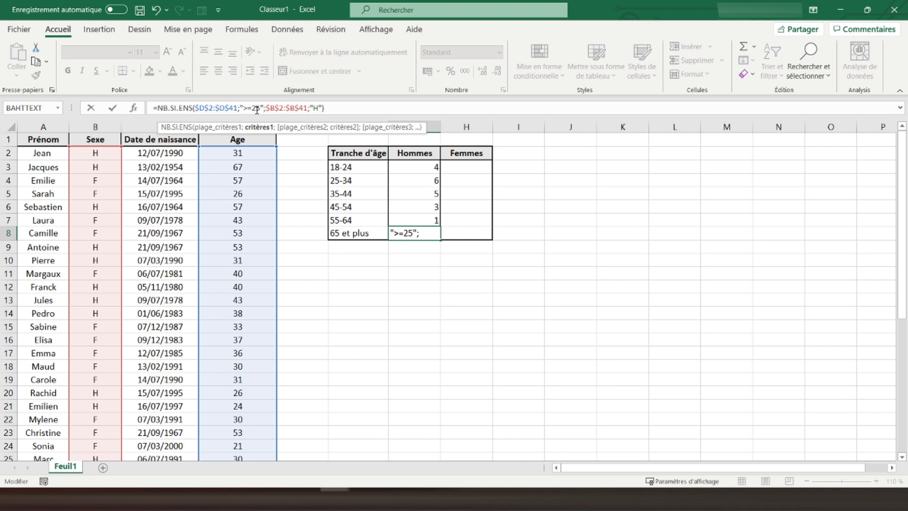
pyautogui.press('BackSpace')
pyautogui.write('6')
pyautogui.press('Return')
pyautogui.click(402, 167)
pyautogui.moveTo(402, 167); pyautogui.dragTo(410, 235)
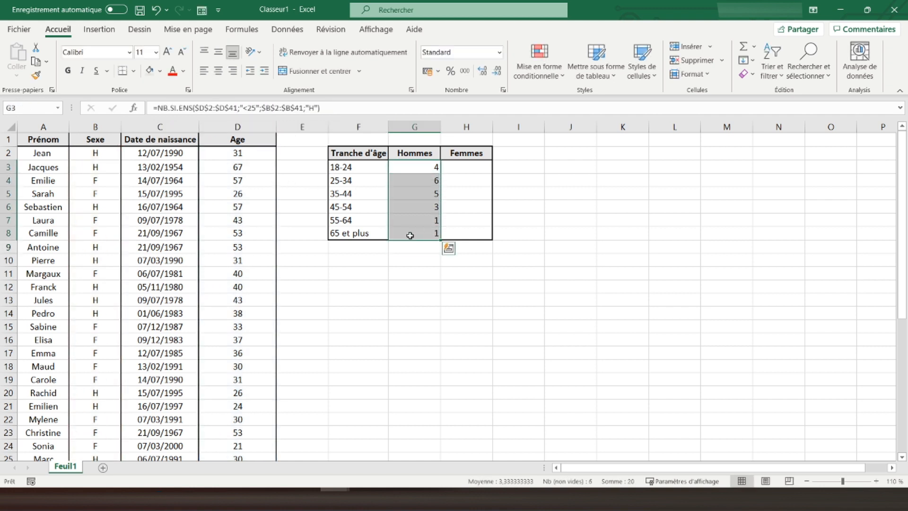
pyautogui.click(66, 167)
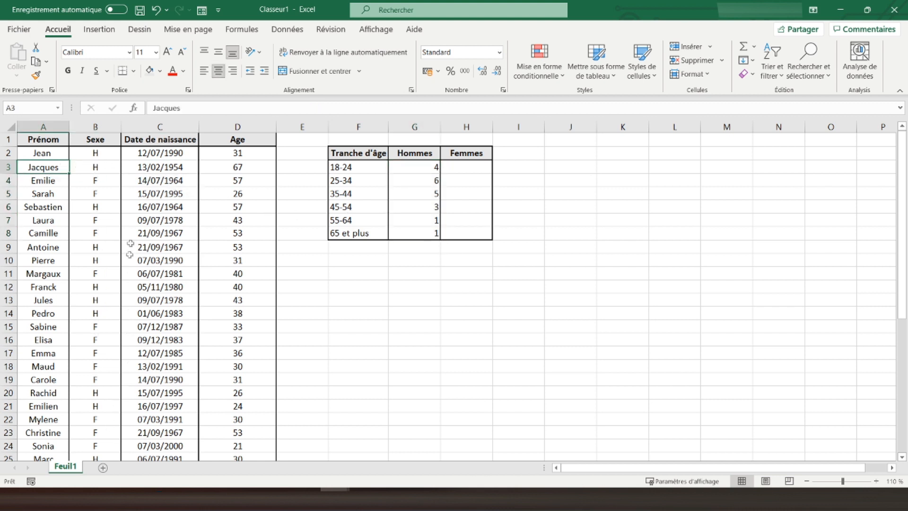
# Step: Copy the men's counts in G3:G8 and paste only the formulas into the Femmes column from H3
pyautogui.moveTo(409, 168); pyautogui.dragTo(411, 233)
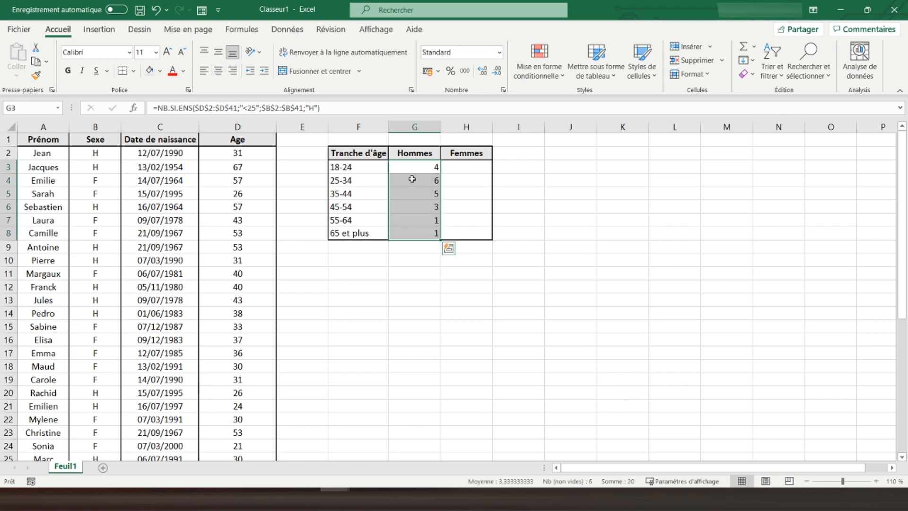
pyautogui.rightClick(412, 179)
pyautogui.click(444, 173)
pyautogui.rightClick(465, 167)
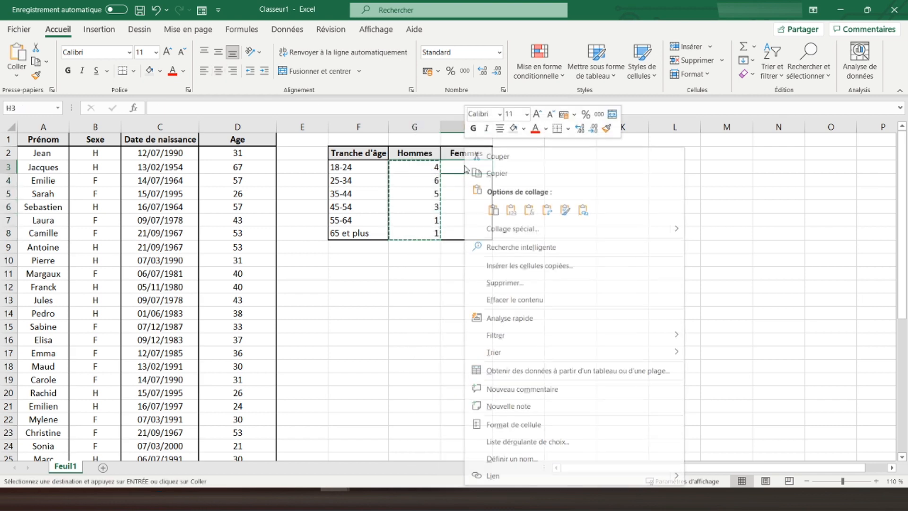
pyautogui.click(528, 211)
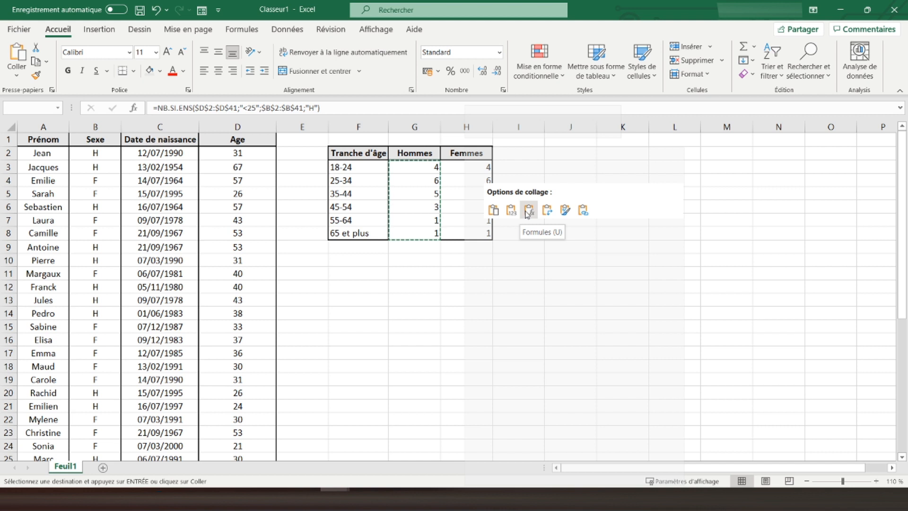
# Step: Change the gender criterion to "F" in the Femmes formulas of H3 and H4
pyautogui.click(458, 169)
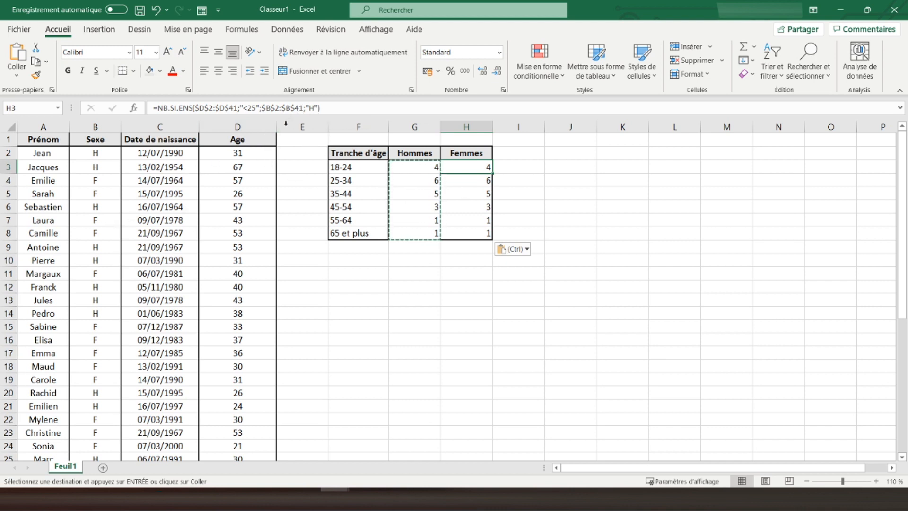
pyautogui.click(315, 107)
pyautogui.press('BackSpace')
pyautogui.write('F')
pyautogui.press('Return')
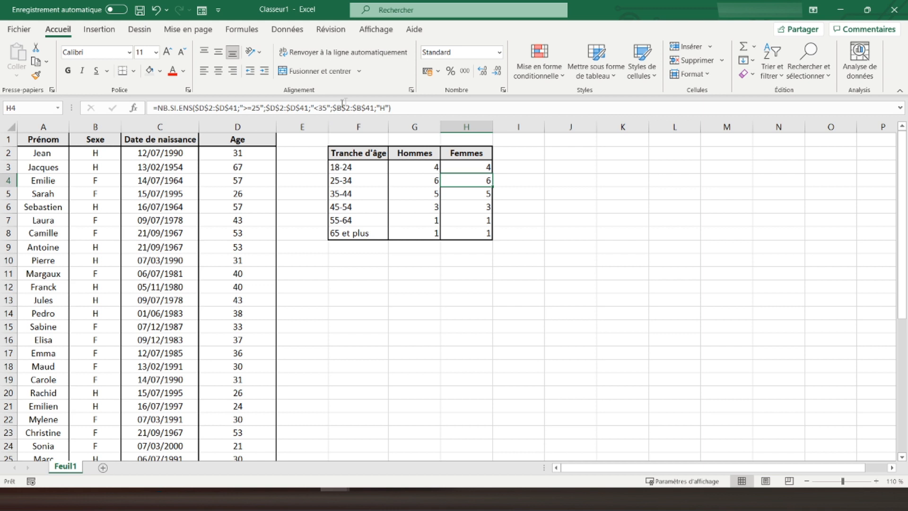
pyautogui.click(384, 108)
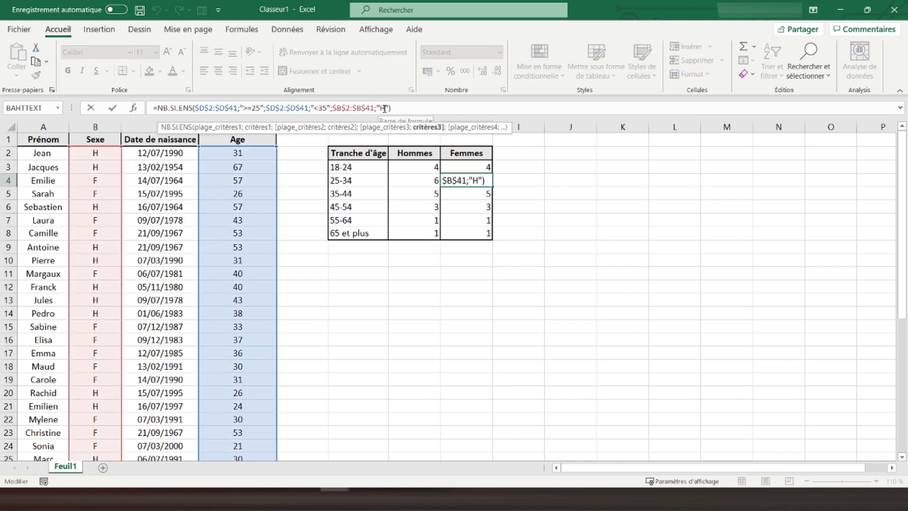
pyautogui.press('BackSpace')
pyautogui.write('F')
pyautogui.press('Return')
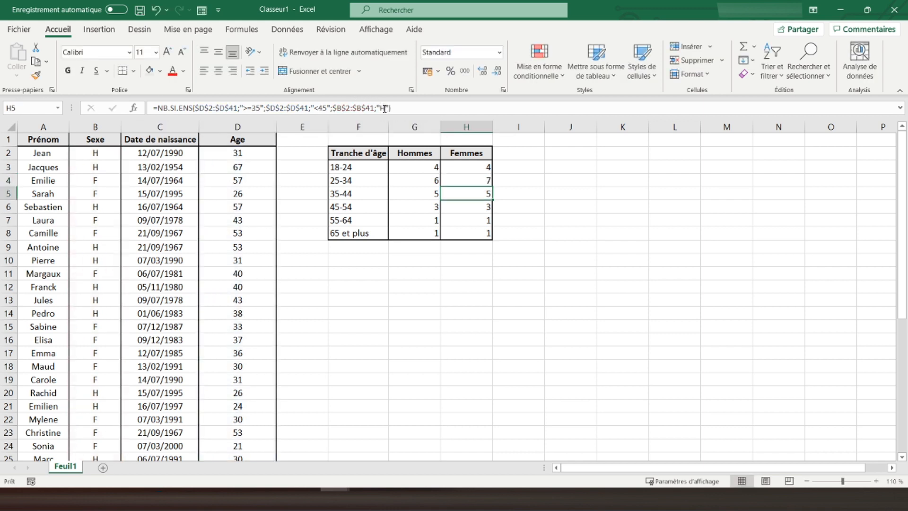
# Step: Change the gender criterion to "F" in the Femmes formulas of H5 and H6
pyautogui.click(384, 108)
pyautogui.press('BackSpace')
pyautogui.write('F')
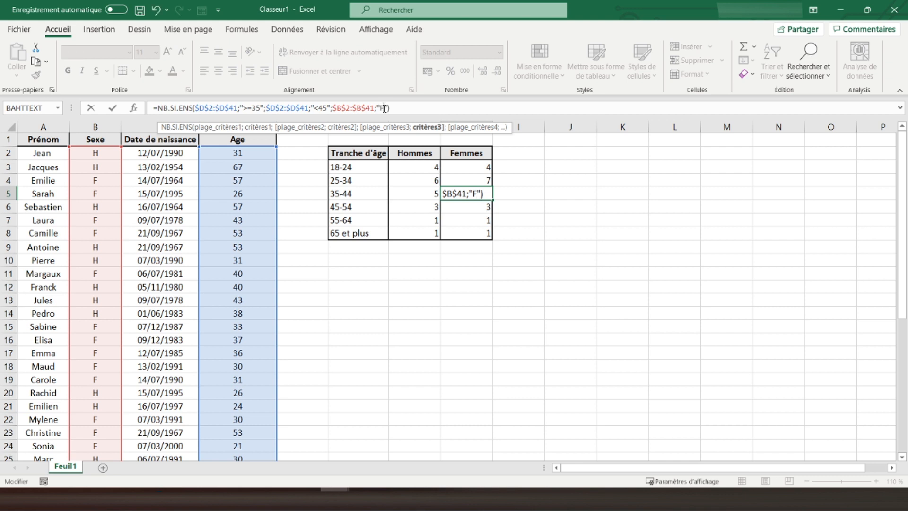
pyautogui.press('Return')
pyautogui.click(384, 108)
pyautogui.press('BackSpace')
pyautogui.write('F')
pyautogui.press('Return')
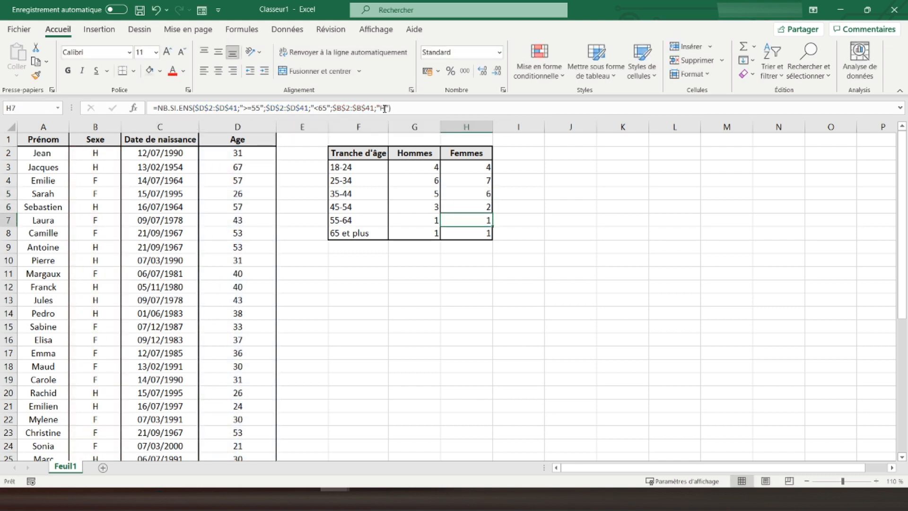
# Step: Change the gender criterion to "F" in the Femmes formulas of H7 and H8
pyautogui.click(384, 108)
pyautogui.press('BackSpace')
pyautogui.write('F')
pyautogui.press('Return')
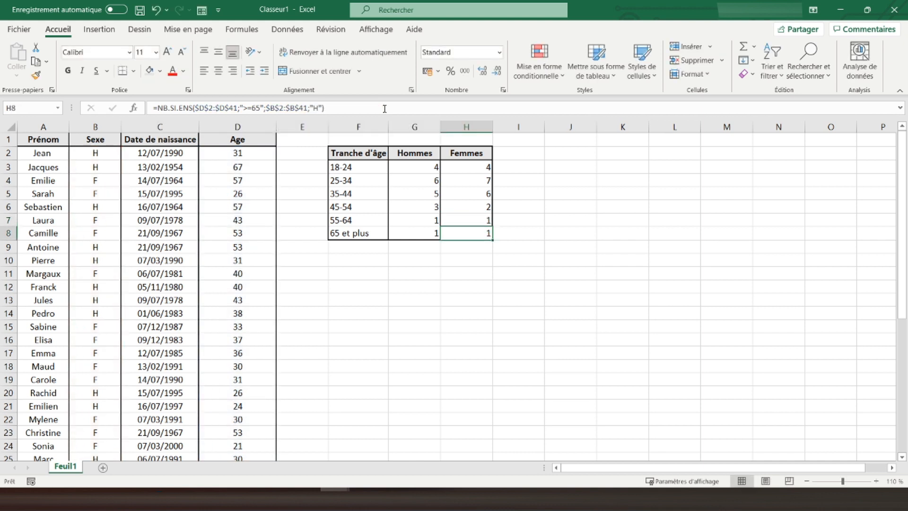
pyautogui.click(318, 109)
pyautogui.press('BackSpace')
pyautogui.write('F')
pyautogui.press('Return')
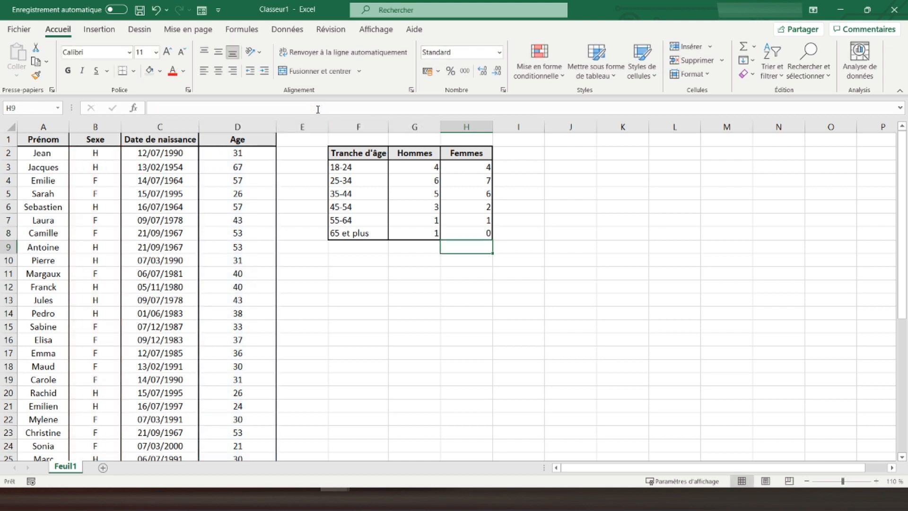
pyautogui.moveTo(468, 167); pyautogui.dragTo(475, 233)
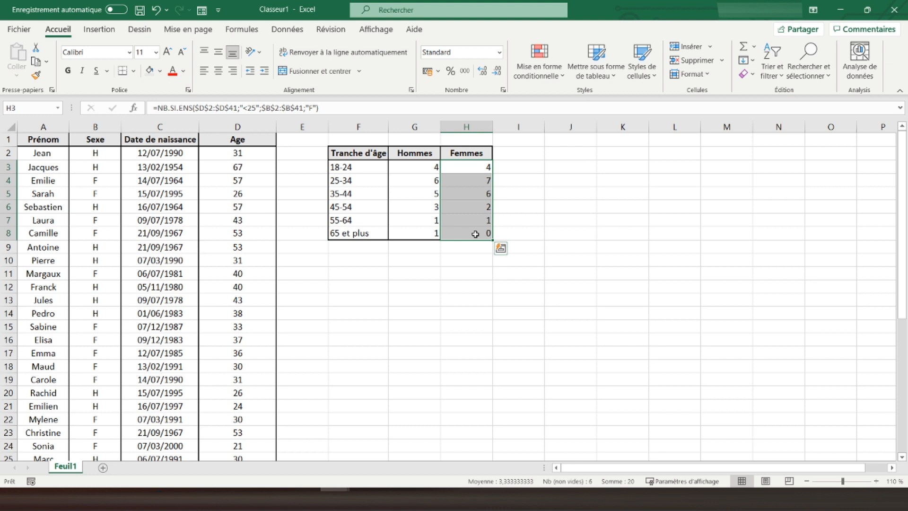
pyautogui.click(304, 141)
pyautogui.click(508, 154)
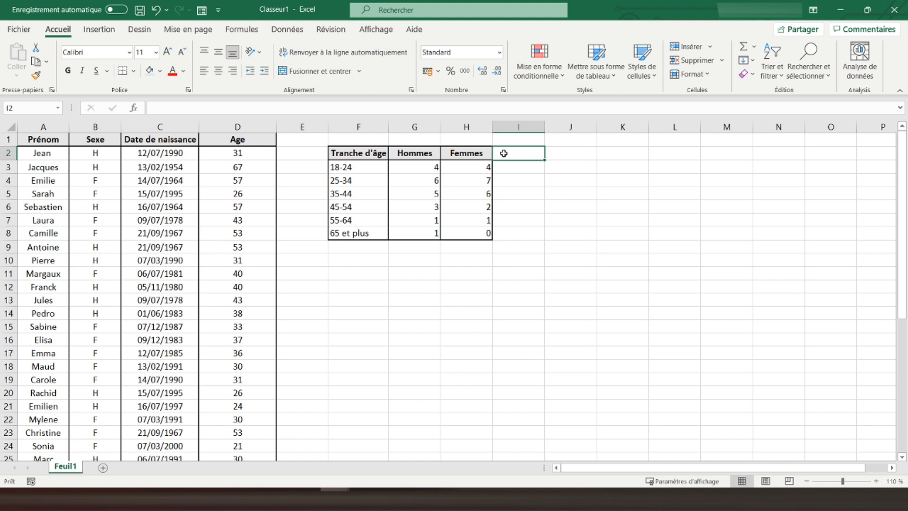
# Step: Copy the Femmes column H2:H8 with its header and paste it into the adjacent column starting at I2
pyautogui.click(463, 155)
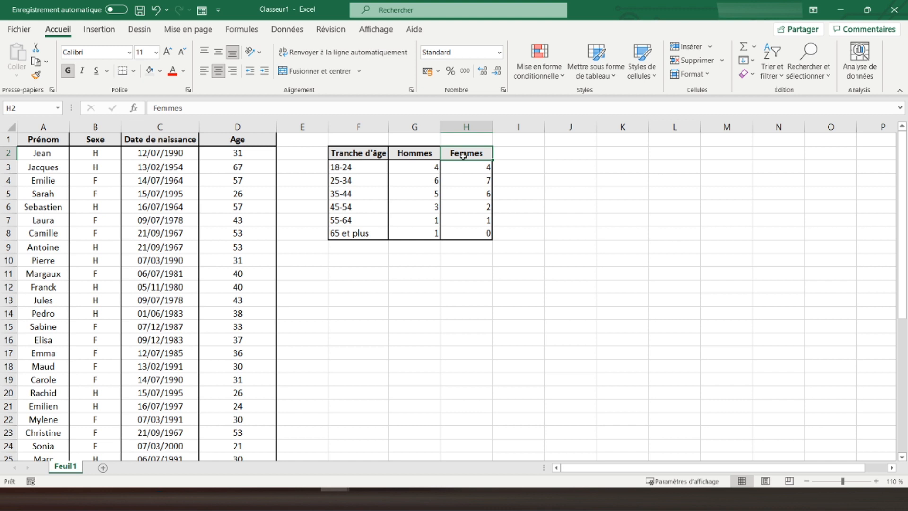
pyautogui.moveTo(470, 155); pyautogui.dragTo(472, 233)
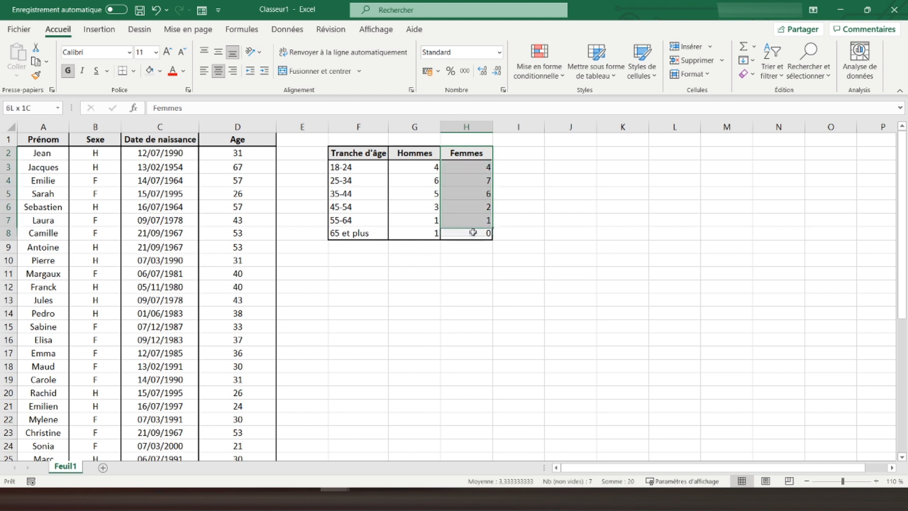
pyautogui.rightClick(467, 175)
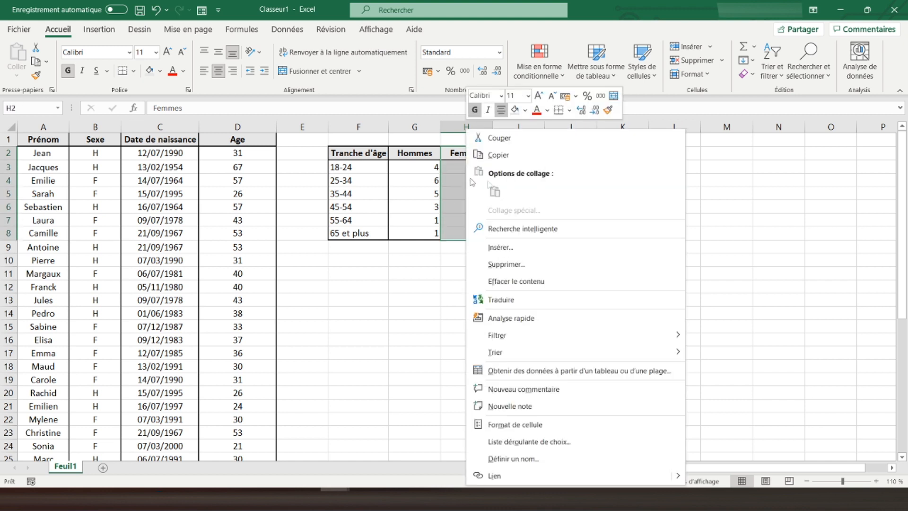
pyautogui.click(509, 156)
pyautogui.rightClick(523, 152)
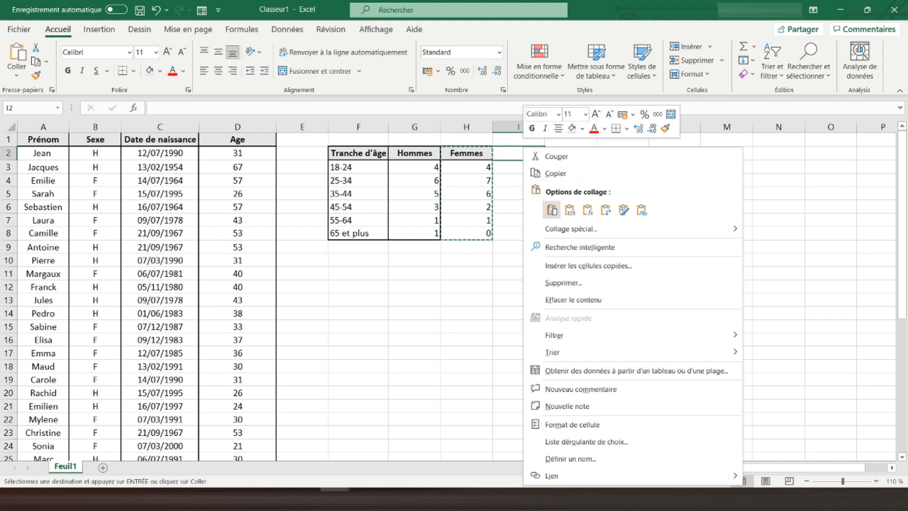
pyautogui.click(551, 209)
# Step: Clear the pasted contents of I3:I8 and enter the formula =H3*-1 in I3
pyautogui.moveTo(521, 169); pyautogui.dragTo(515, 238)
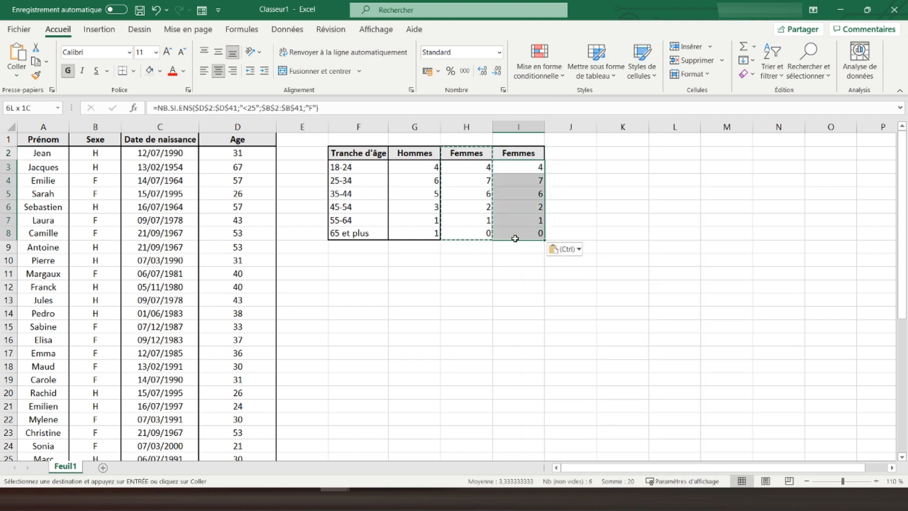
pyautogui.press('Delete')
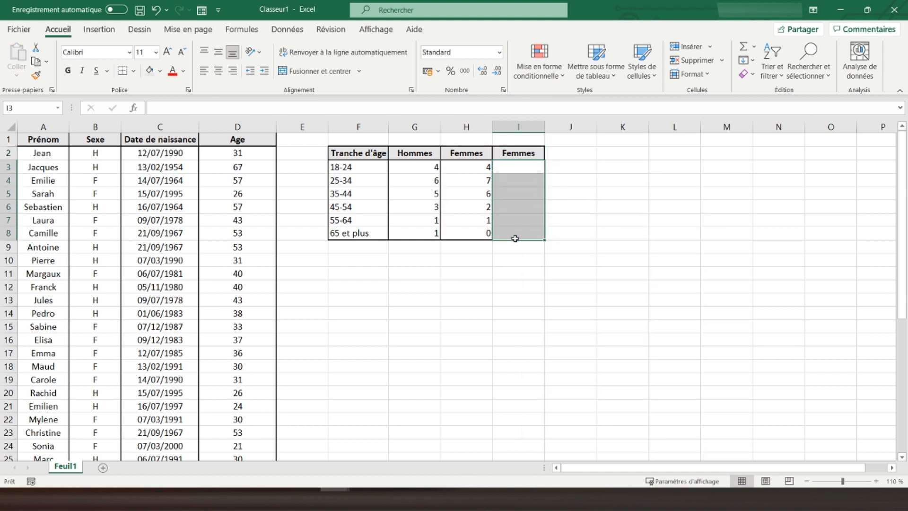
pyautogui.press('Up')
pyautogui.press('Down')
pyautogui.write('=')
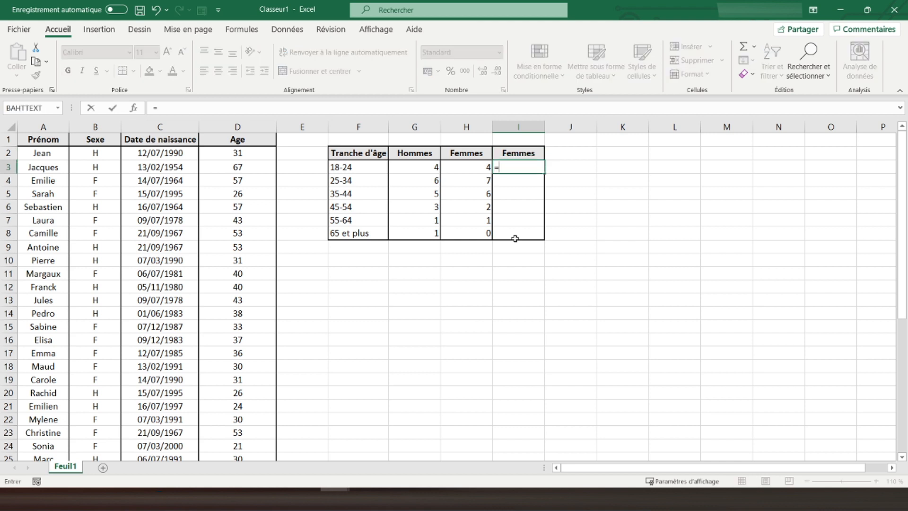
pyautogui.press('Left')
pyautogui.write('*')
pyautogui.press('Return')
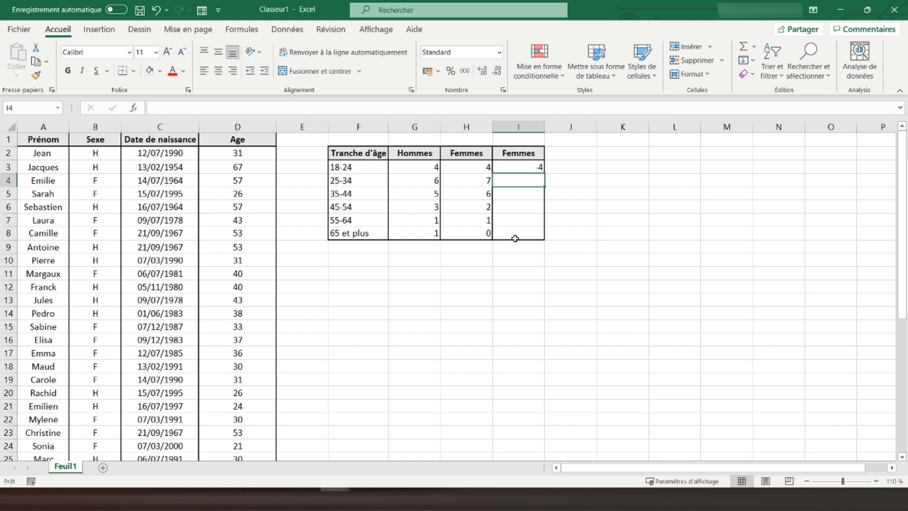
# Step: Fill the I3 formula down to I8 to negate the women's counts for every age bracket
pyautogui.click(515, 168)
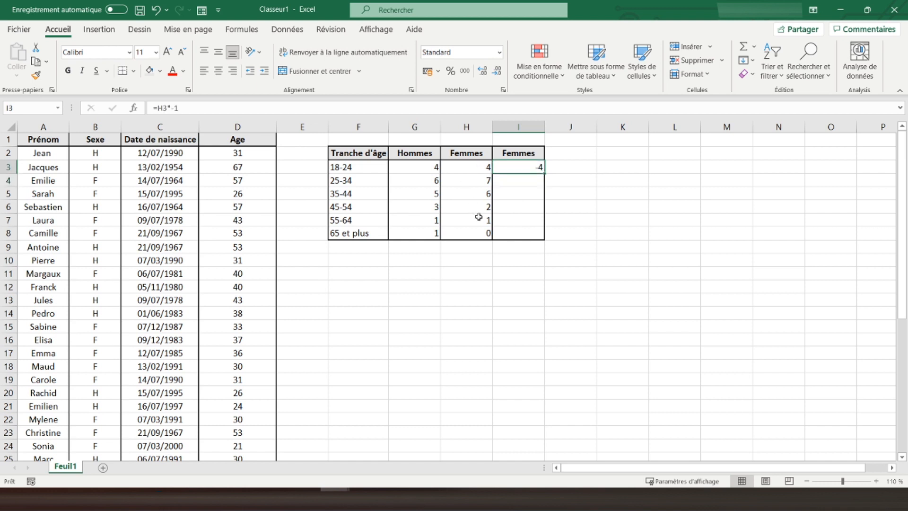
pyautogui.moveTo(544, 175); pyautogui.dragTo(544, 234)
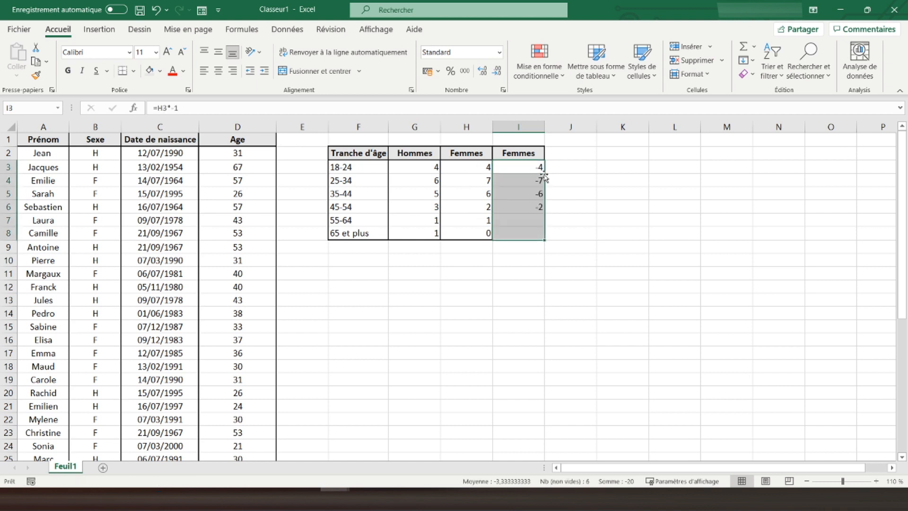
pyautogui.click(533, 234)
pyautogui.click(303, 144)
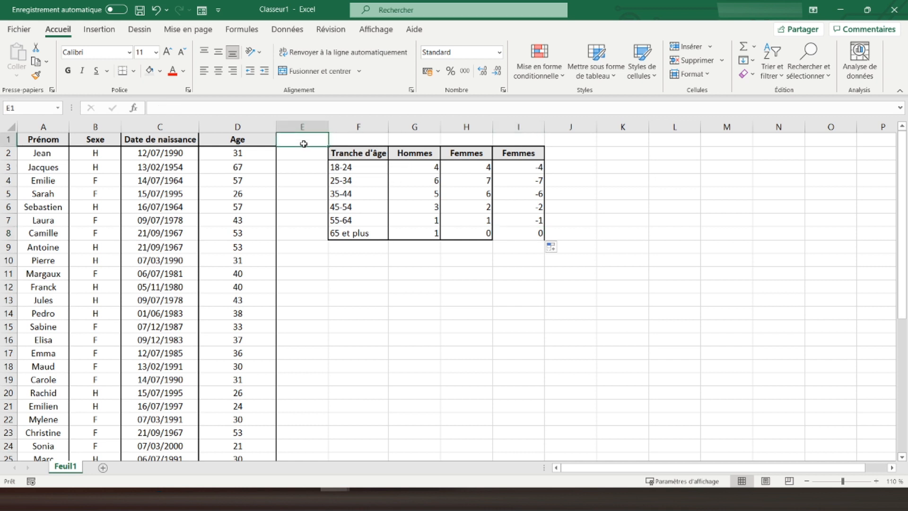
# Step: Apply an outside border around the second Femmes column, I2:I8
pyautogui.moveTo(519, 154); pyautogui.dragTo(532, 234)
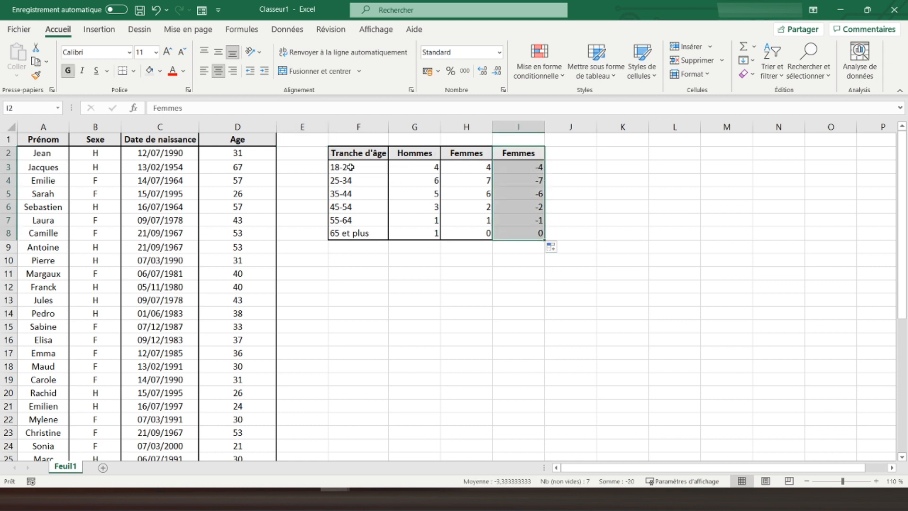
pyautogui.click(134, 71)
pyautogui.click(149, 222)
pyautogui.click(334, 207)
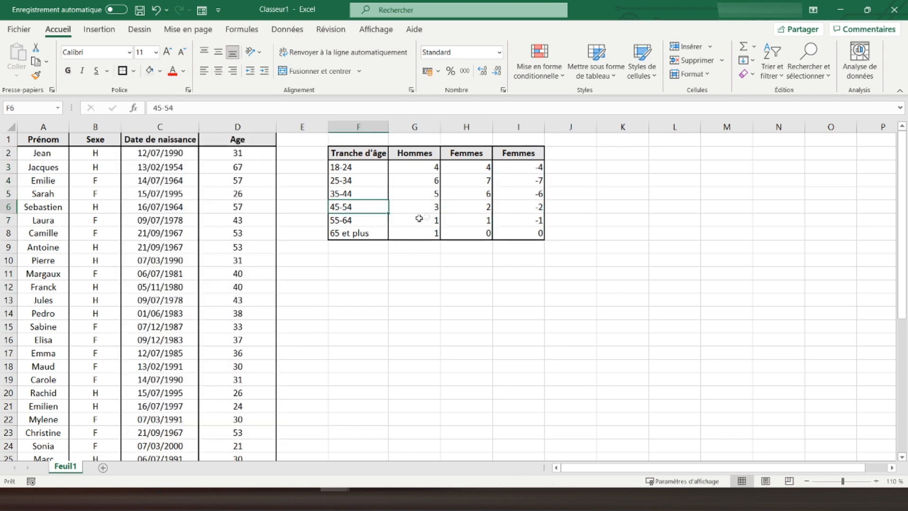
# Step: Insert a 2D clustered bar chart from the summary table F2:I8
pyautogui.moveTo(355, 156); pyautogui.dragTo(532, 233)
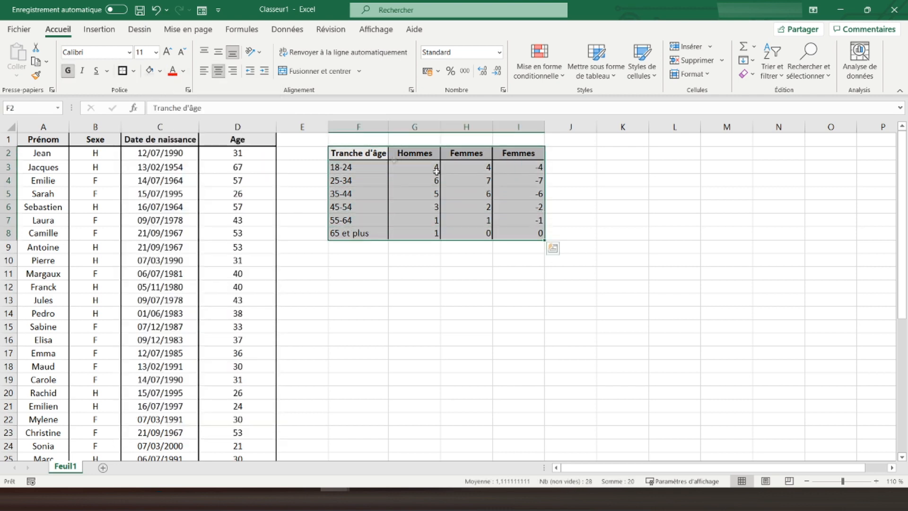
pyautogui.click(100, 30)
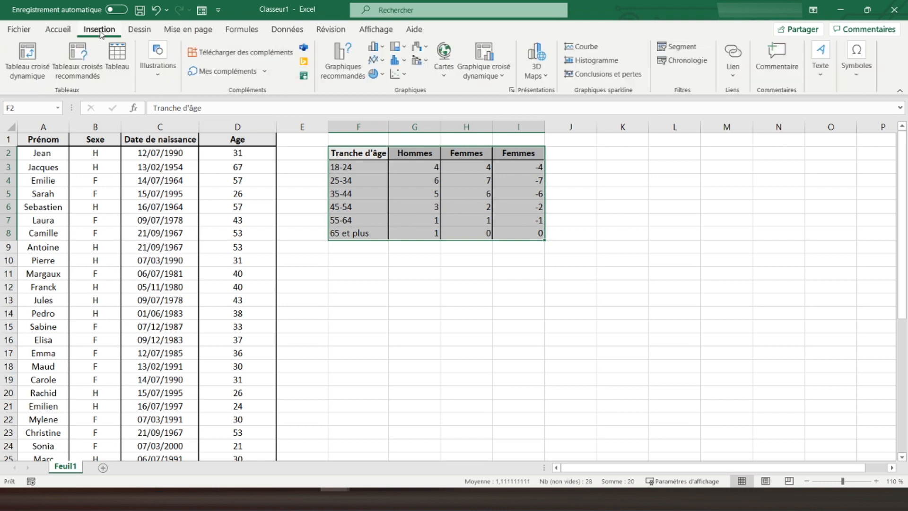
pyautogui.click(376, 47)
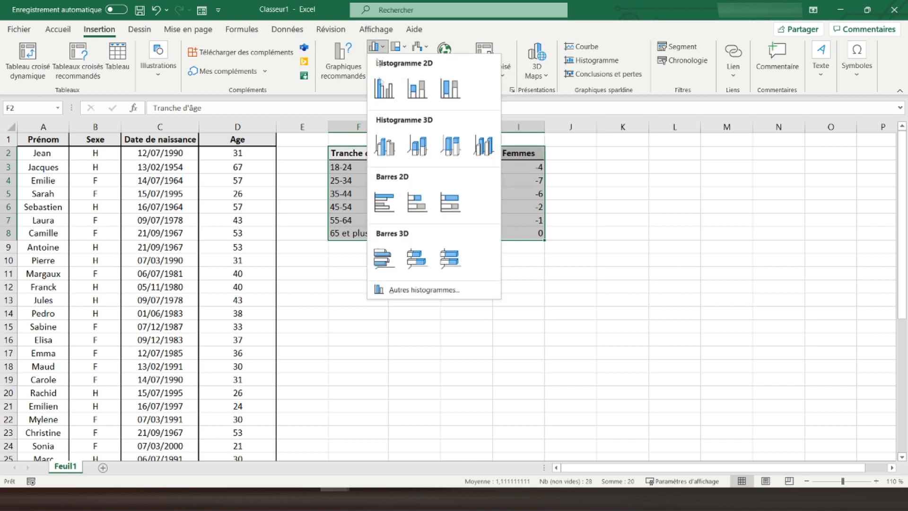
pyautogui.click(380, 202)
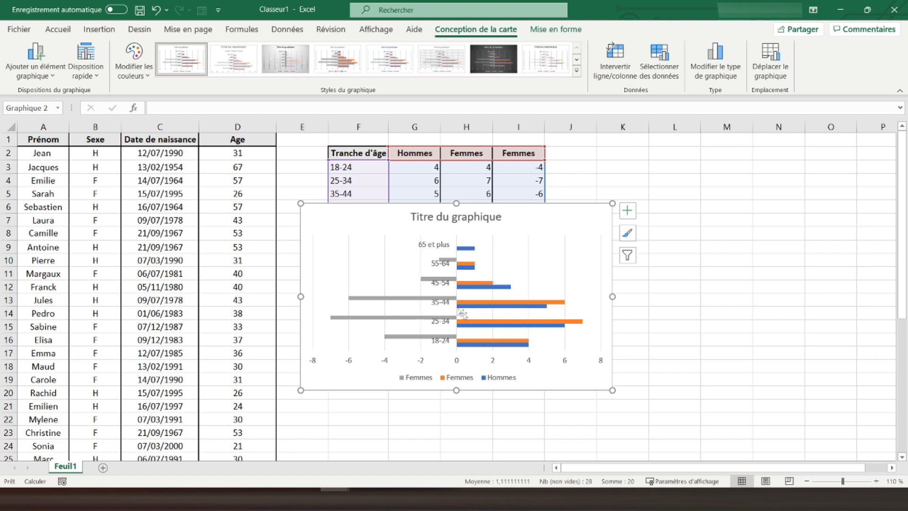
# Step: Exclude the first Femmes series, with the positive counts, from the chart's data source
pyautogui.rightClick(531, 224)
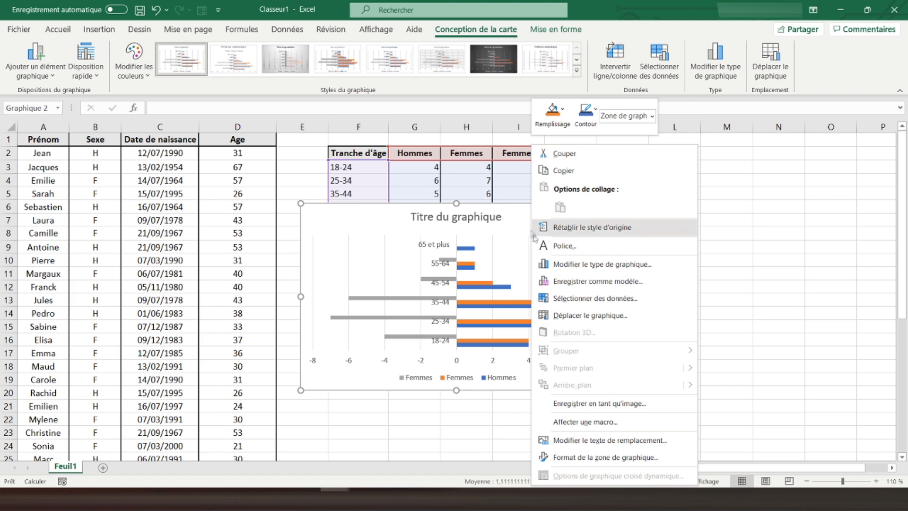
pyautogui.click(582, 299)
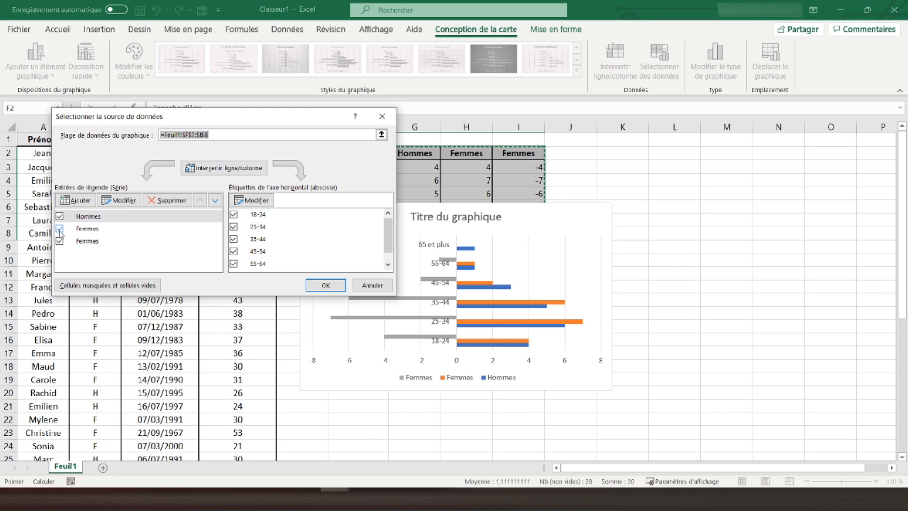
pyautogui.click(59, 228)
pyautogui.click(326, 285)
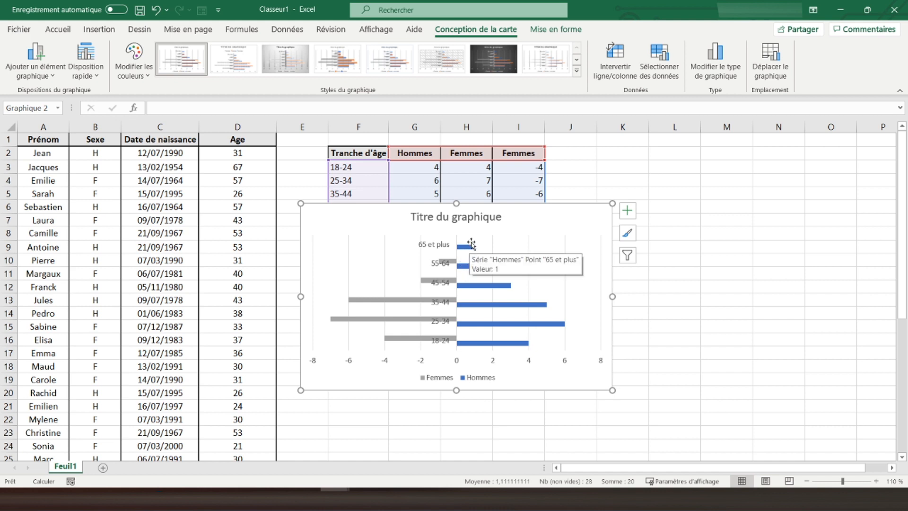
# Step: Replace the chart title with "Pyramide des ages"
pyautogui.click(466, 225)
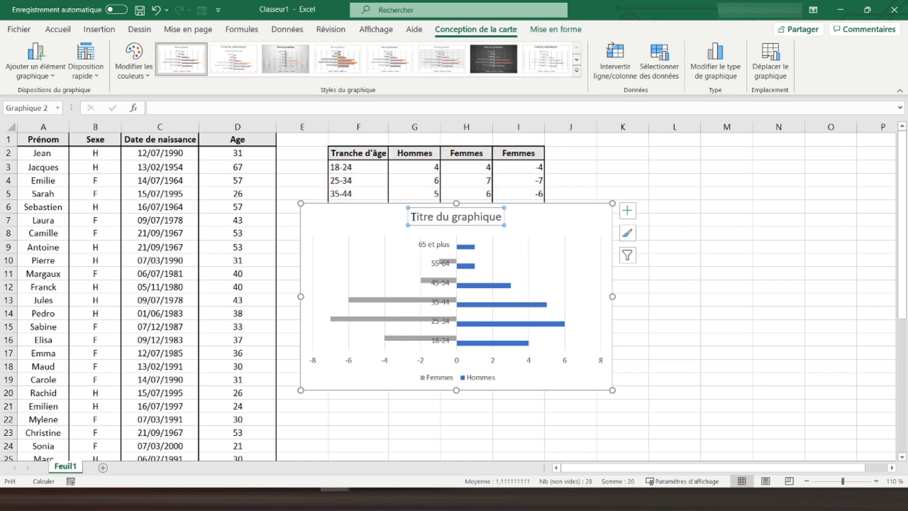
pyautogui.moveTo(413, 217); pyautogui.dragTo(501, 219)
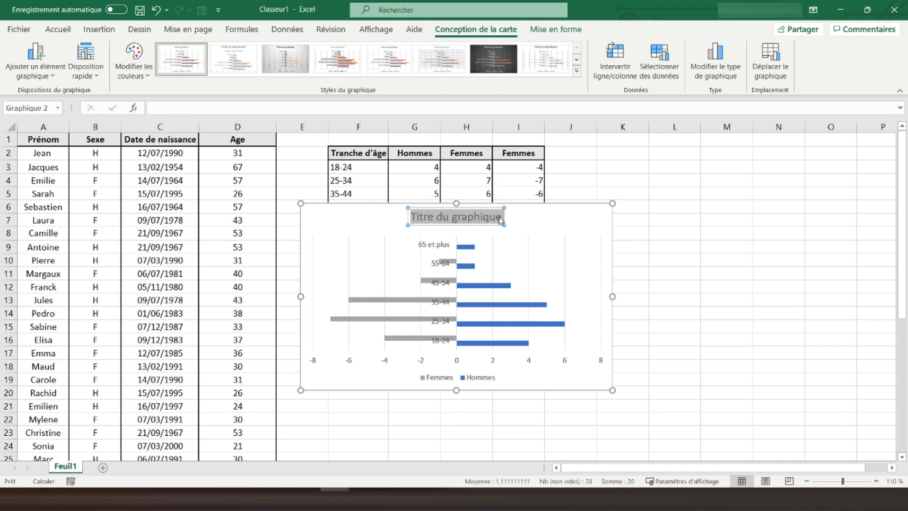
pyautogui.write('Pyramide des ages')
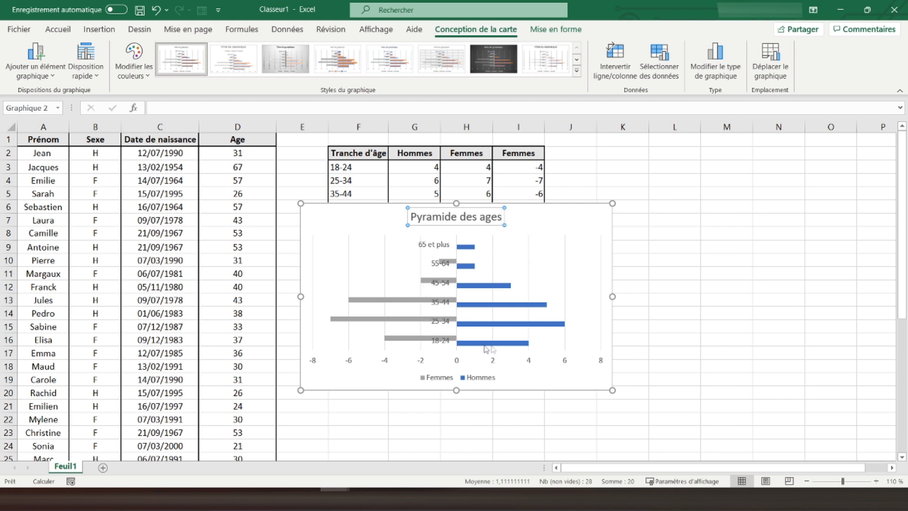
# Step: Set the Hommes series' overlap to 100 % and its gap width to 0 %
pyautogui.click(479, 285)
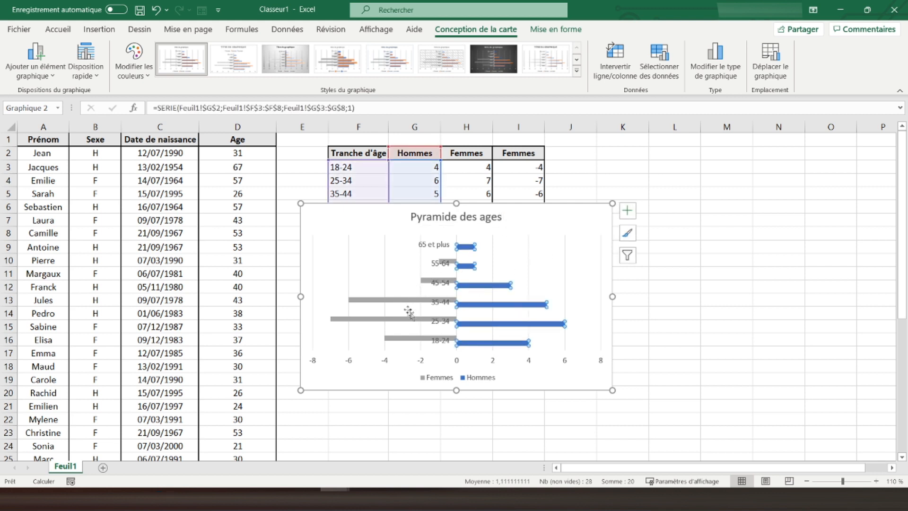
pyautogui.doubleClick(464, 286)
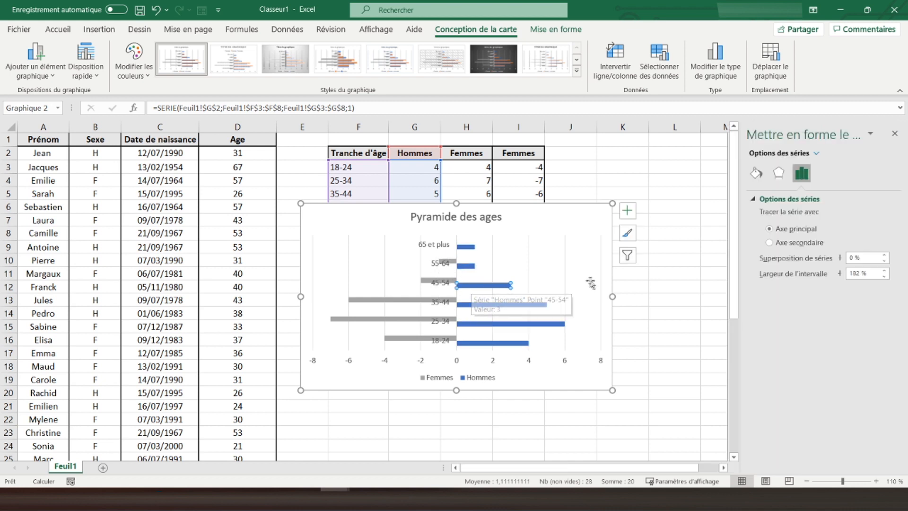
pyautogui.doubleClick(851, 257)
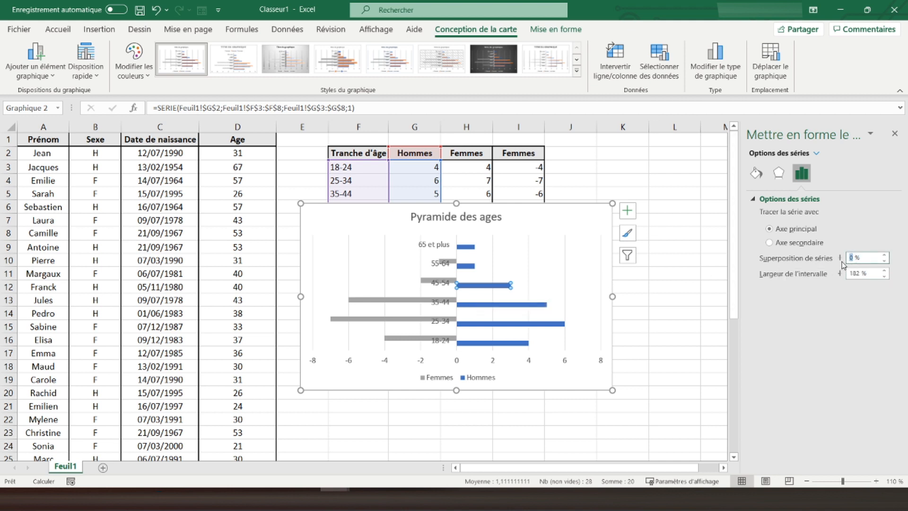
pyautogui.press('Return')
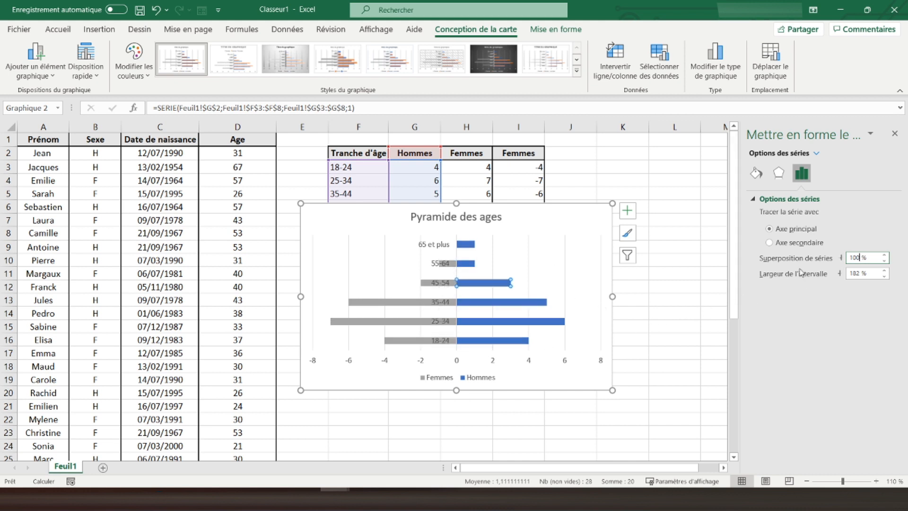
pyautogui.doubleClick(858, 273)
pyautogui.write('0')
pyautogui.press('Return')
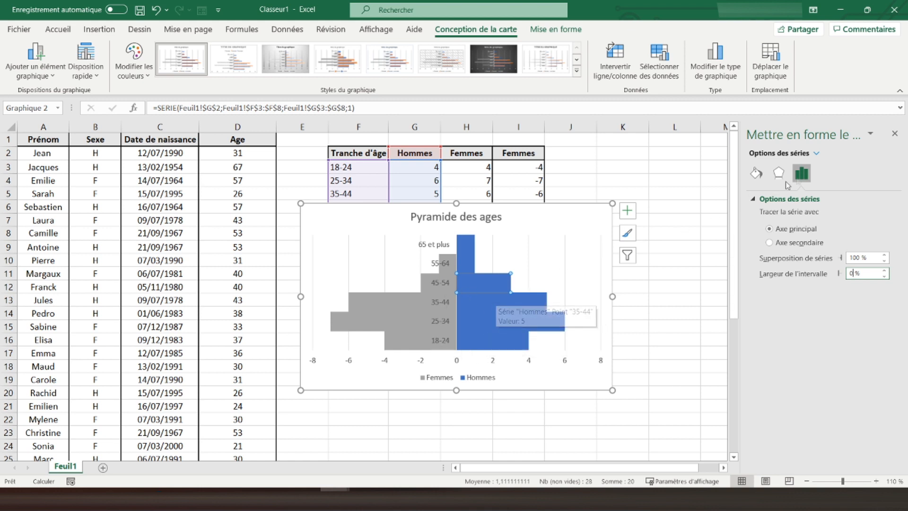
# Step: Select the chart's horizontal value axis for formatting and expand its number format options
pyautogui.click(816, 154)
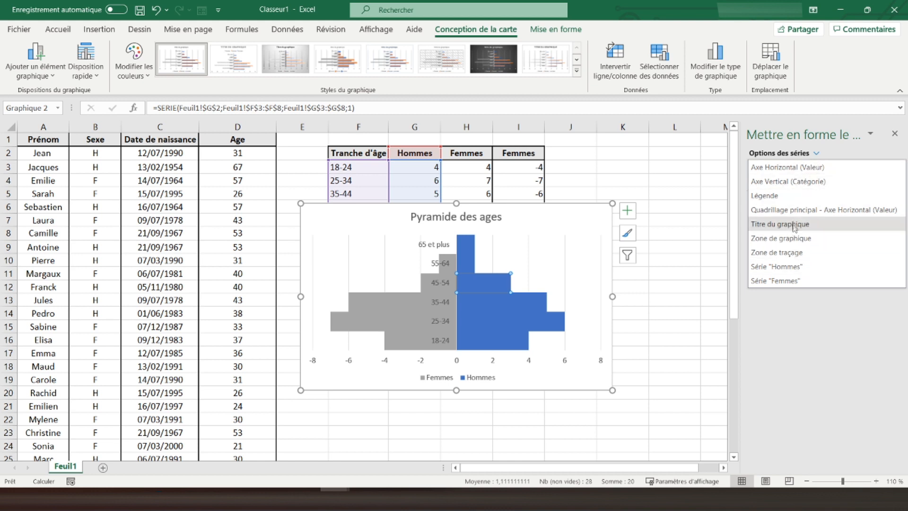
pyautogui.click(779, 170)
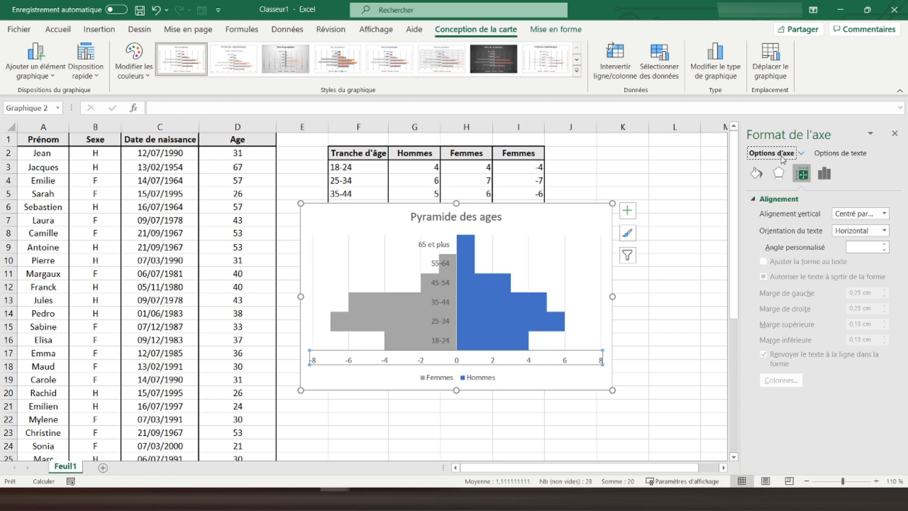
pyautogui.click(802, 154)
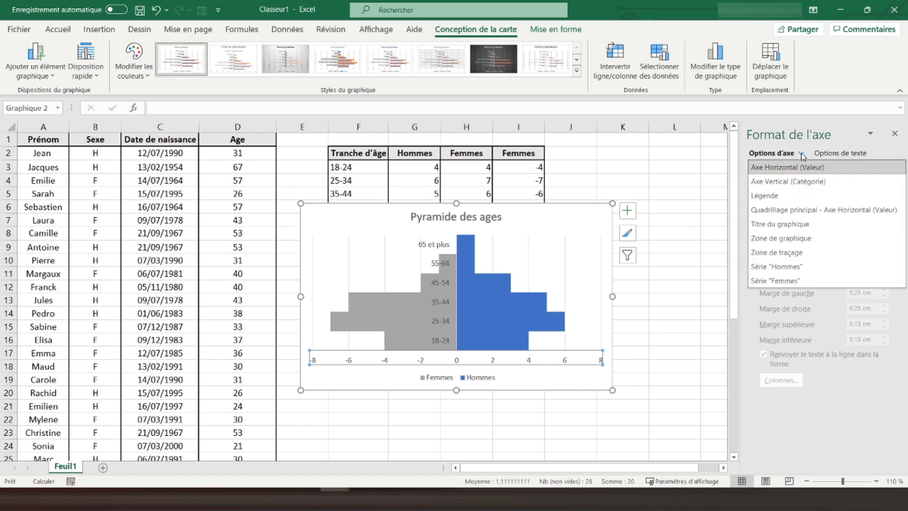
pyautogui.click(788, 181)
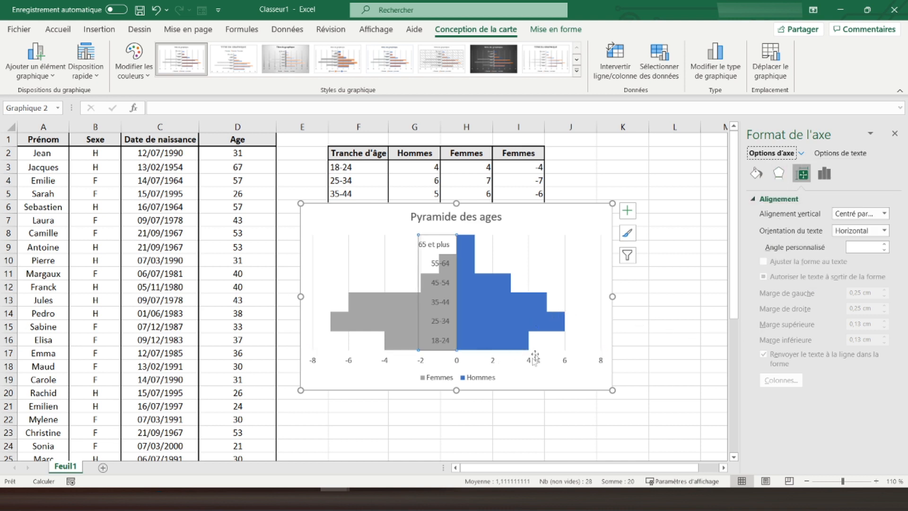
pyautogui.click(802, 154)
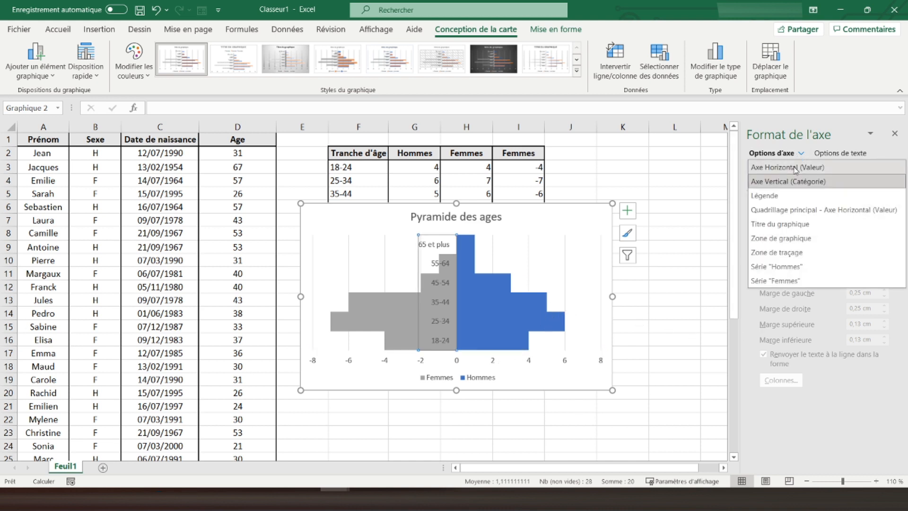
pyautogui.click(787, 167)
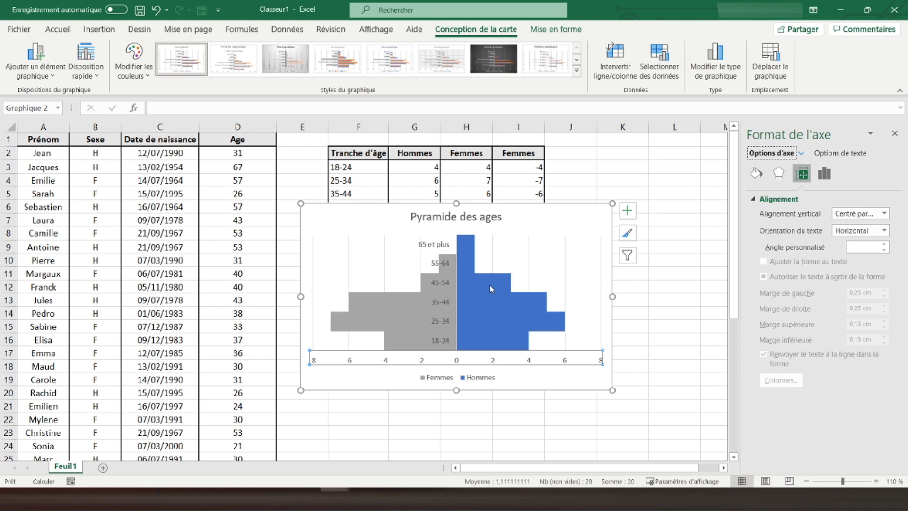
pyautogui.click(825, 174)
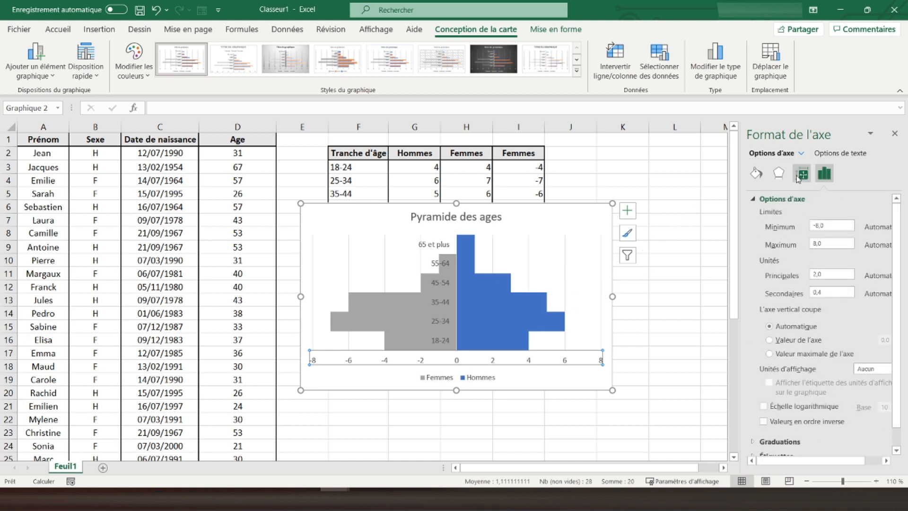
pyautogui.scroll(-1, 757, 231)
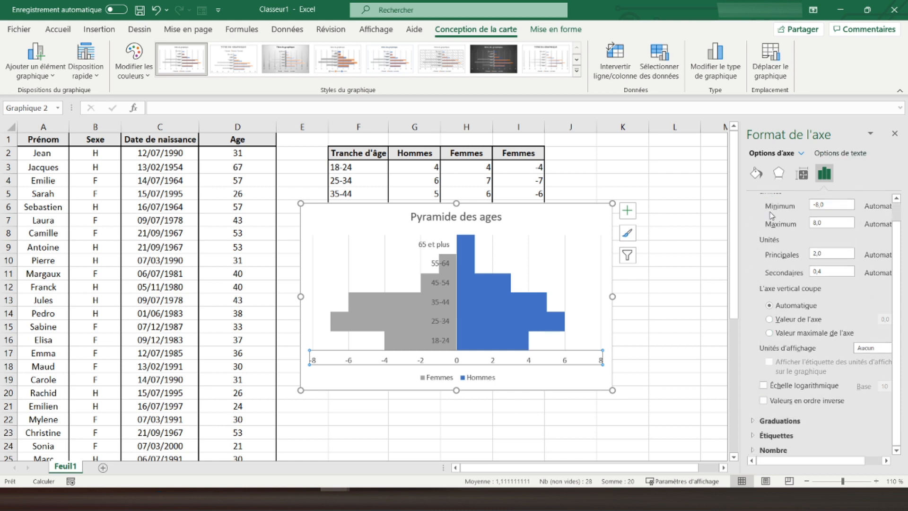
pyautogui.scroll(1, 771, 215)
pyautogui.click(755, 201)
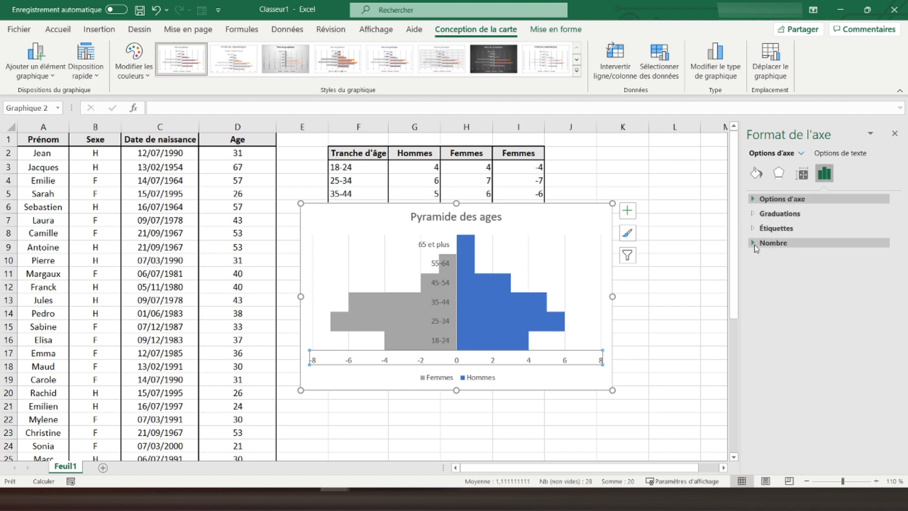
pyautogui.click(756, 246)
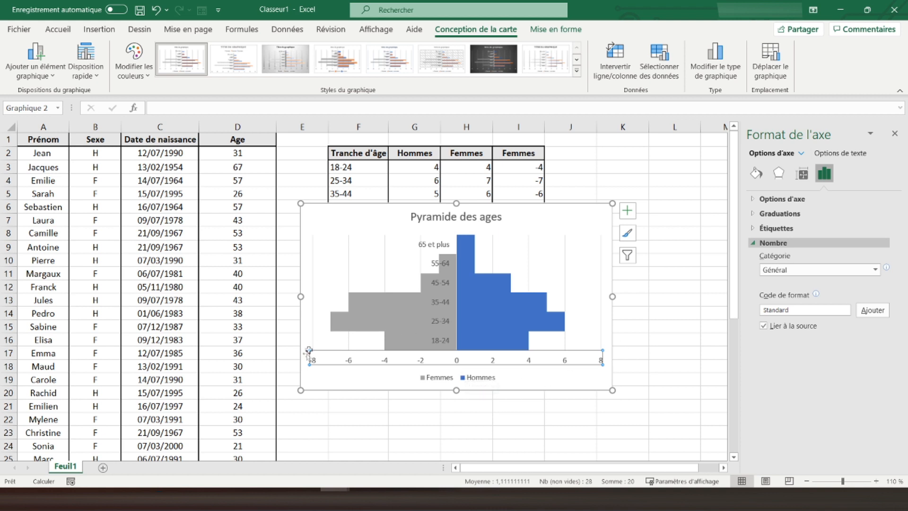
# Step: Apply the custom number format code Standard;Standard to the horizontal axis labels
pyautogui.click(803, 274)
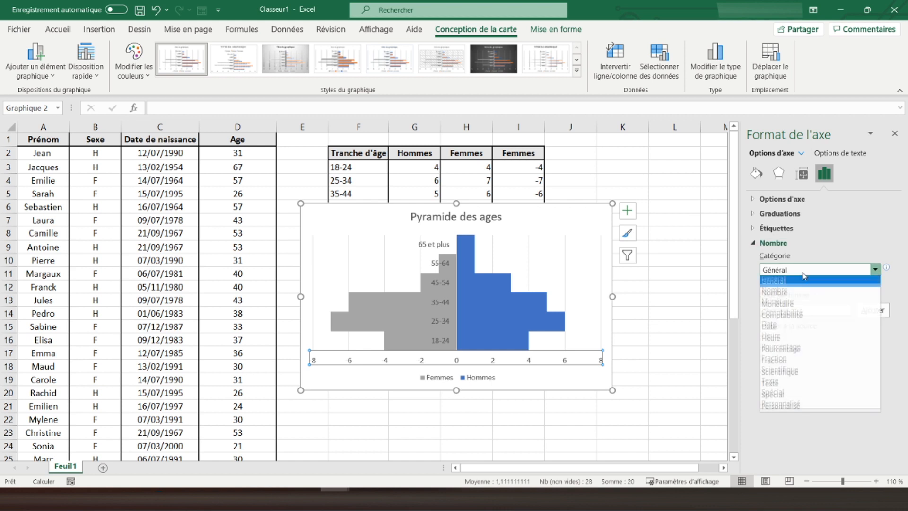
pyautogui.click(792, 407)
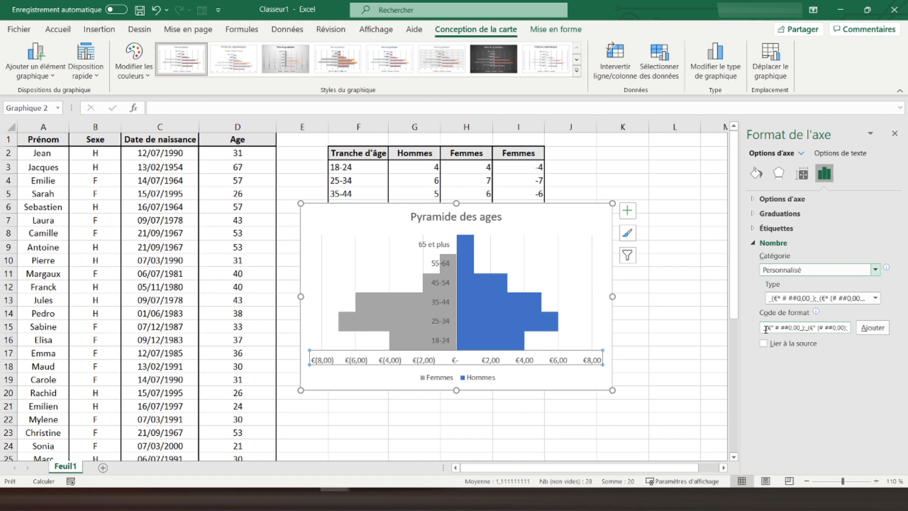
pyautogui.moveTo(766, 329); pyautogui.dragTo(857, 322)
pyautogui.press('BackSpace')
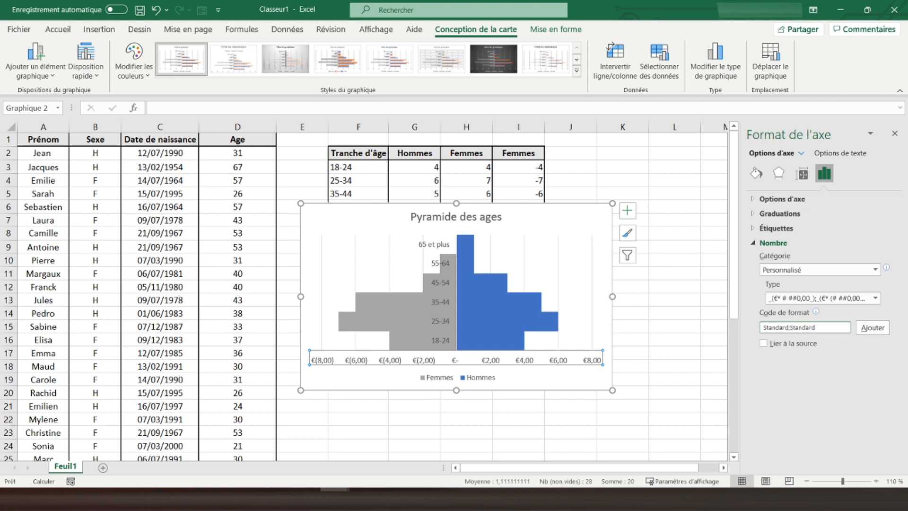
pyautogui.click(873, 328)
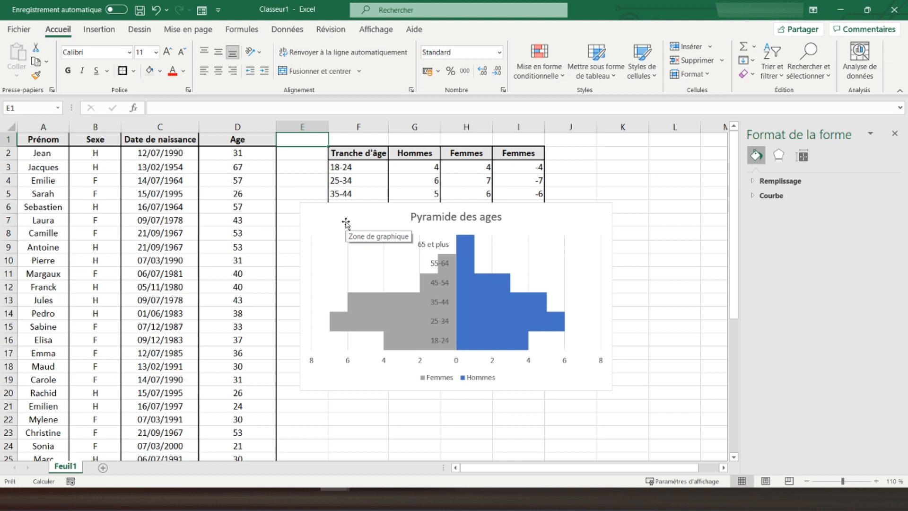
# Step: Move the chart just below the summary table and set its outline thickness to 2¼ pt
pyautogui.moveTo(349, 217); pyautogui.dragTo(354, 264)
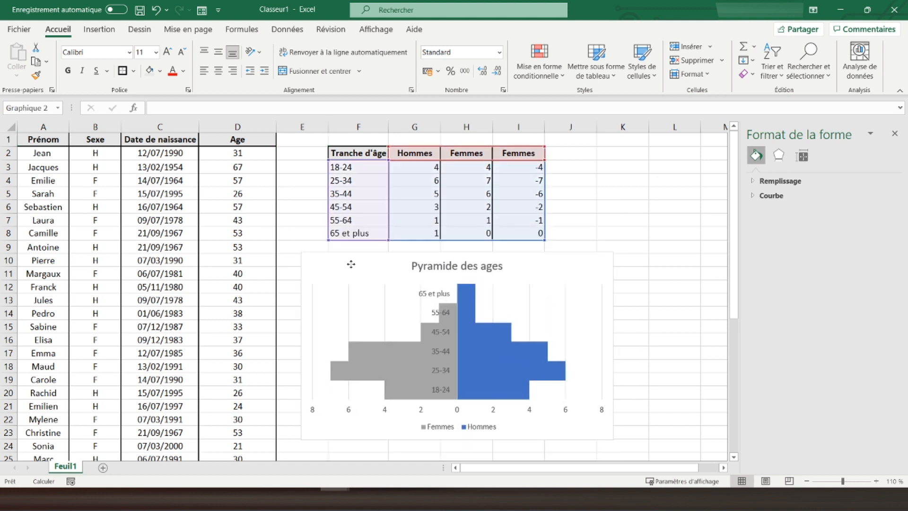
pyautogui.rightClick(373, 264)
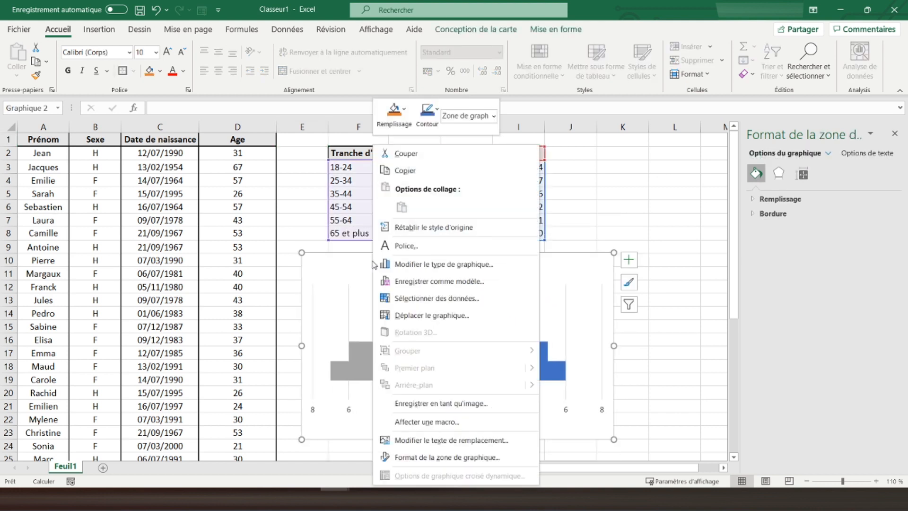
pyautogui.click(433, 130)
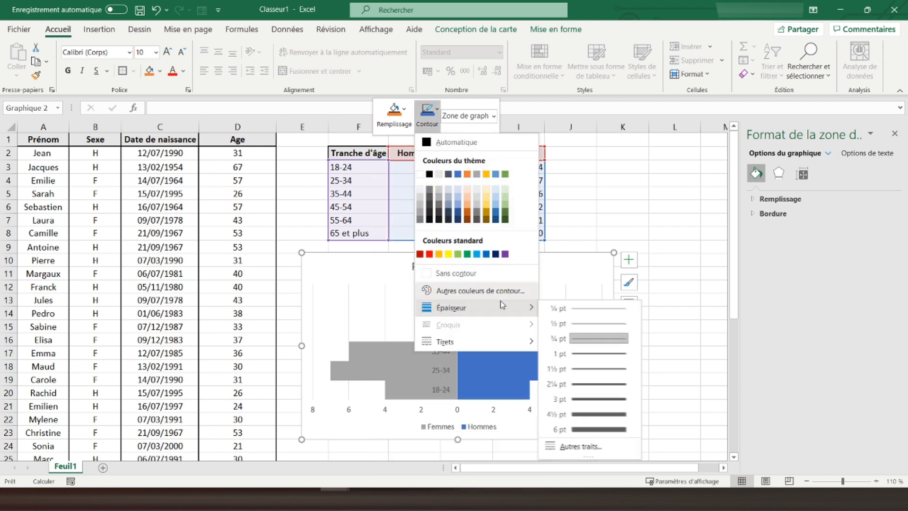
pyautogui.moveTo(463, 307)
pyautogui.click(581, 385)
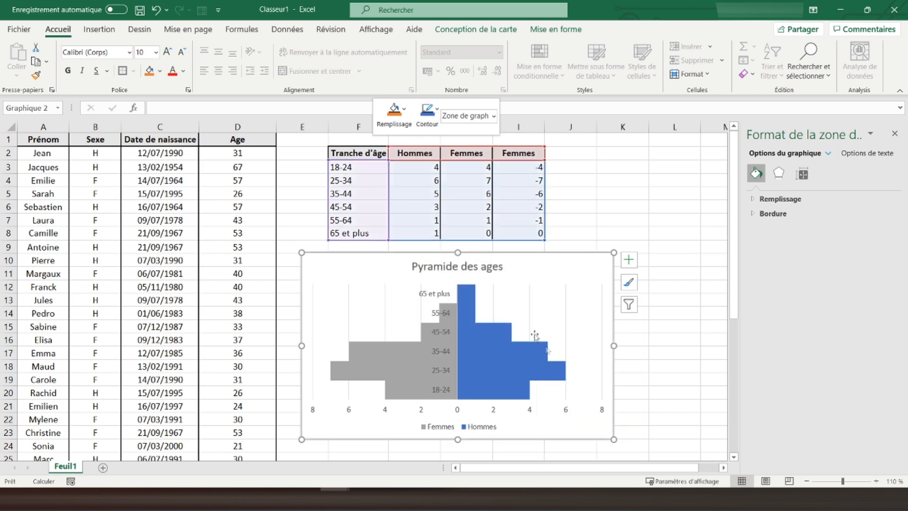
pyautogui.click(293, 233)
pyautogui.click(326, 270)
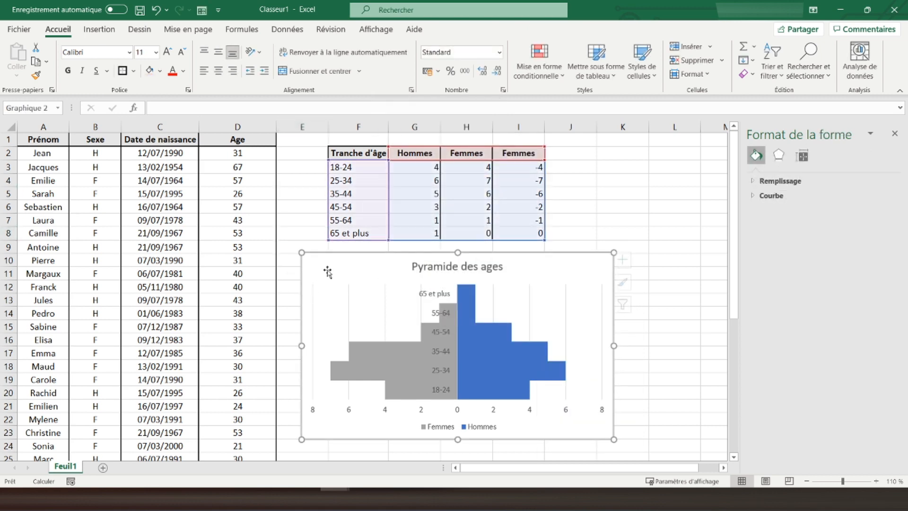
# Step: Colour the chart area's outline black
pyautogui.rightClick(330, 266)
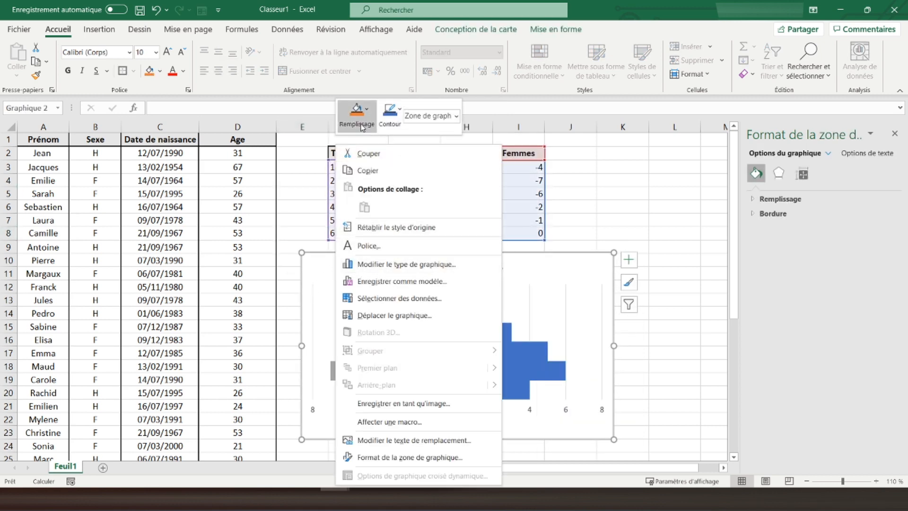
pyautogui.click(391, 122)
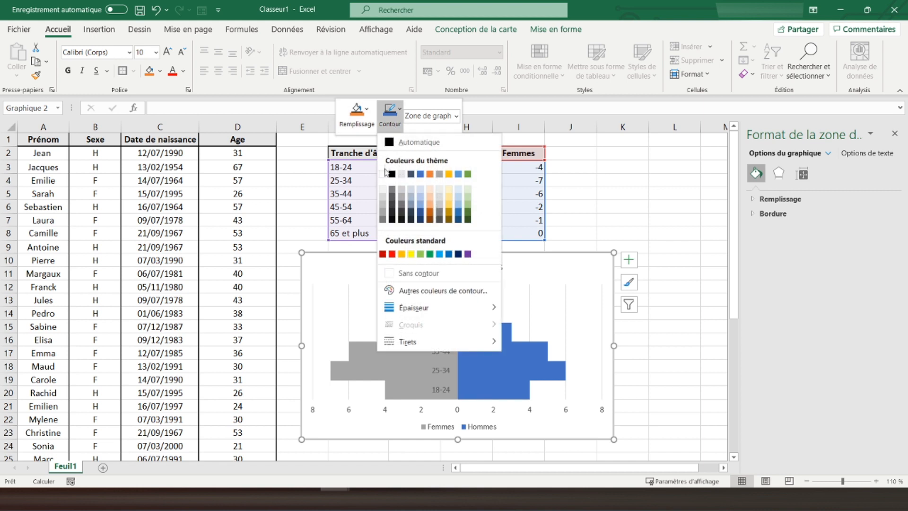
pyautogui.click(391, 174)
pyautogui.click(296, 208)
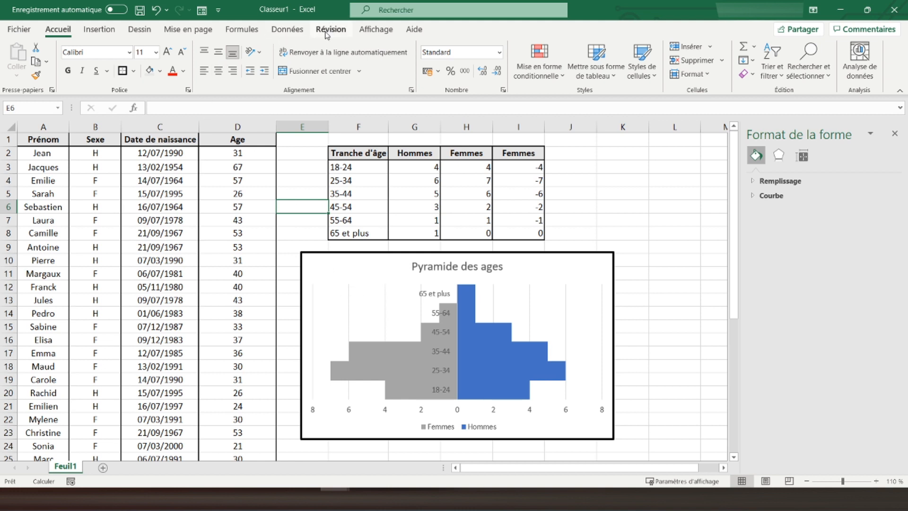
# Step: Hide the worksheet's gridlines and select cell A1
pyautogui.click(376, 29)
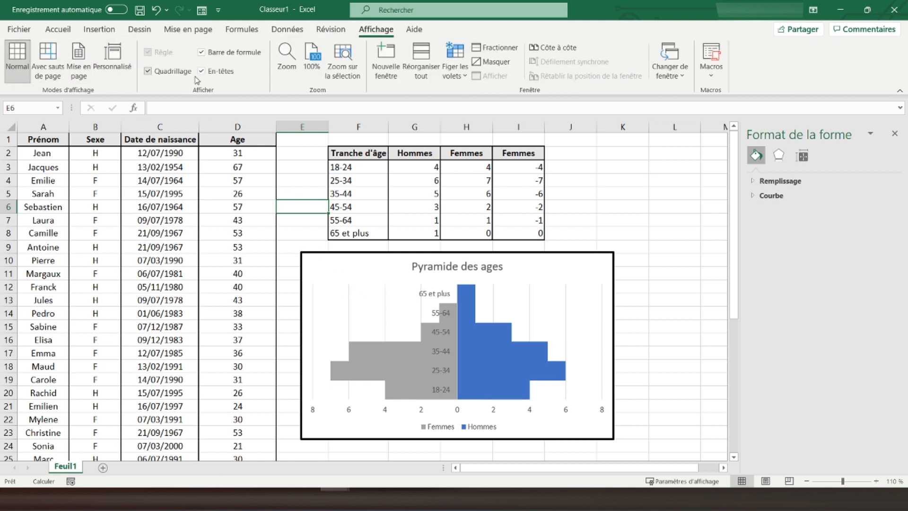
pyautogui.click(32, 139)
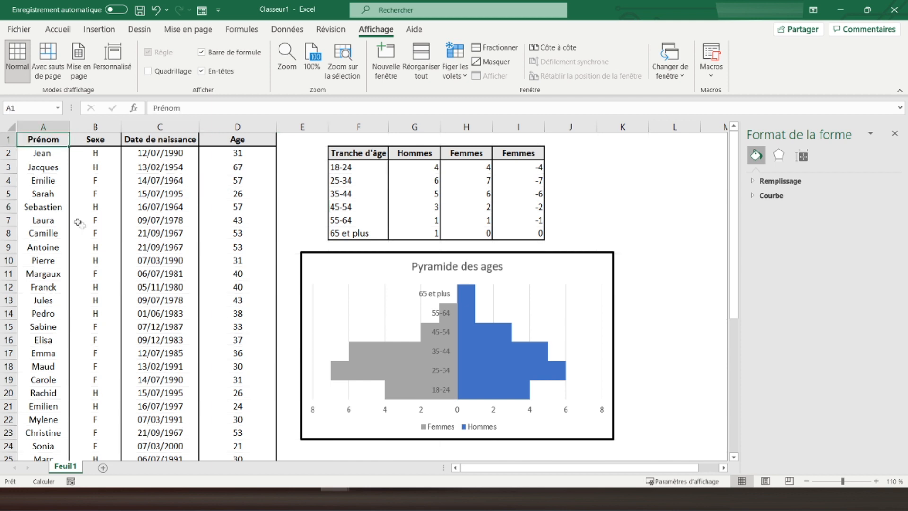